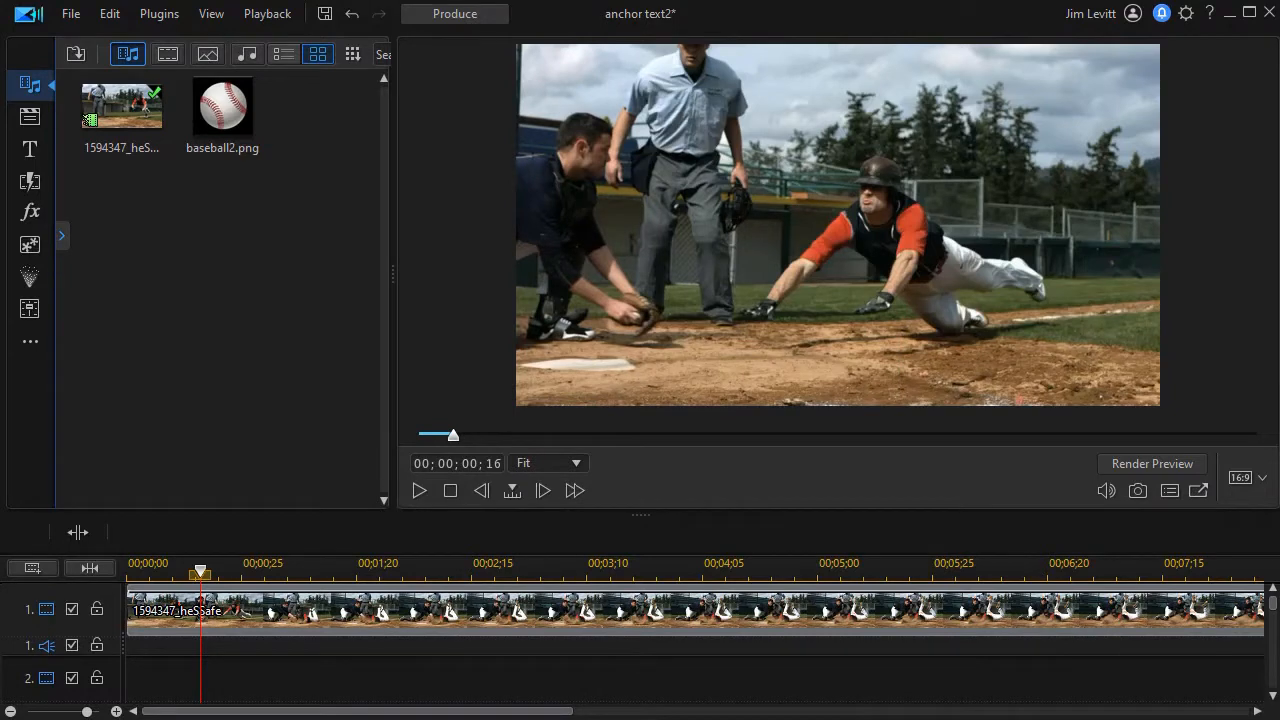
# Place baseball2.png on video track 2 at the playhead and open the clip in PiP Designer
pyautogui.click(228, 116)
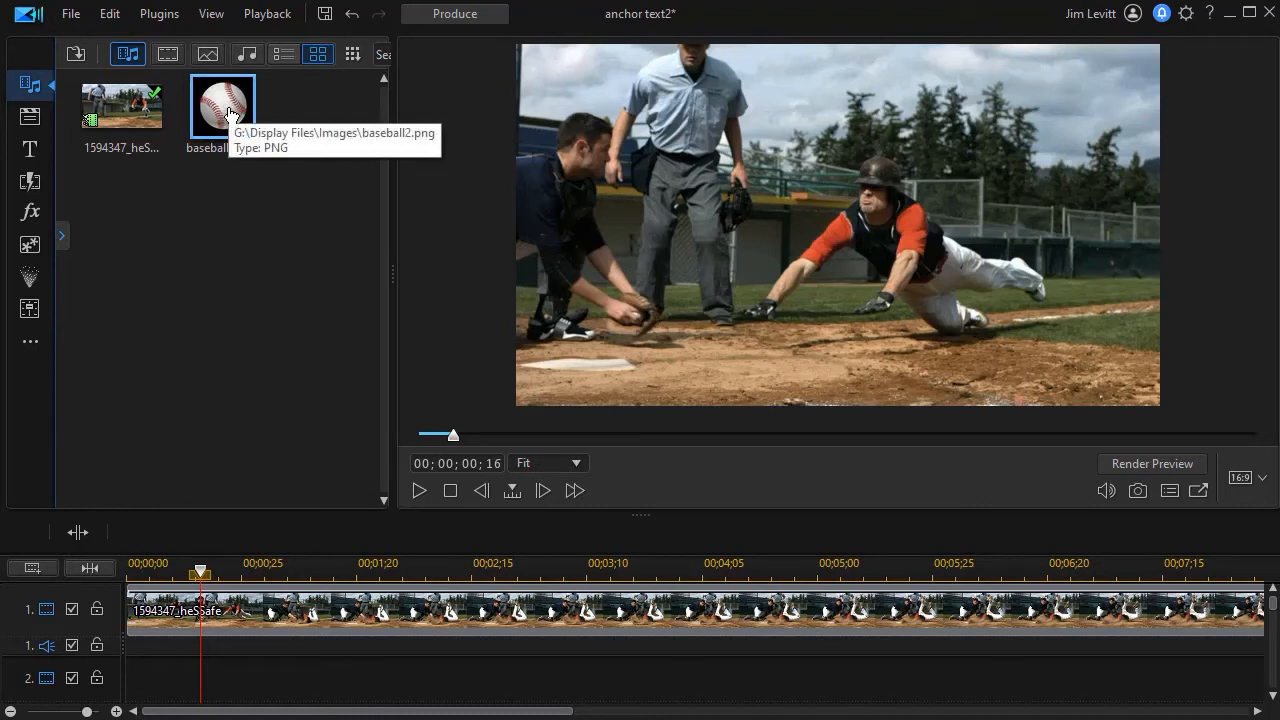
pyautogui.moveTo(228, 112); pyautogui.dragTo(205, 678)
pyautogui.click(404, 689)
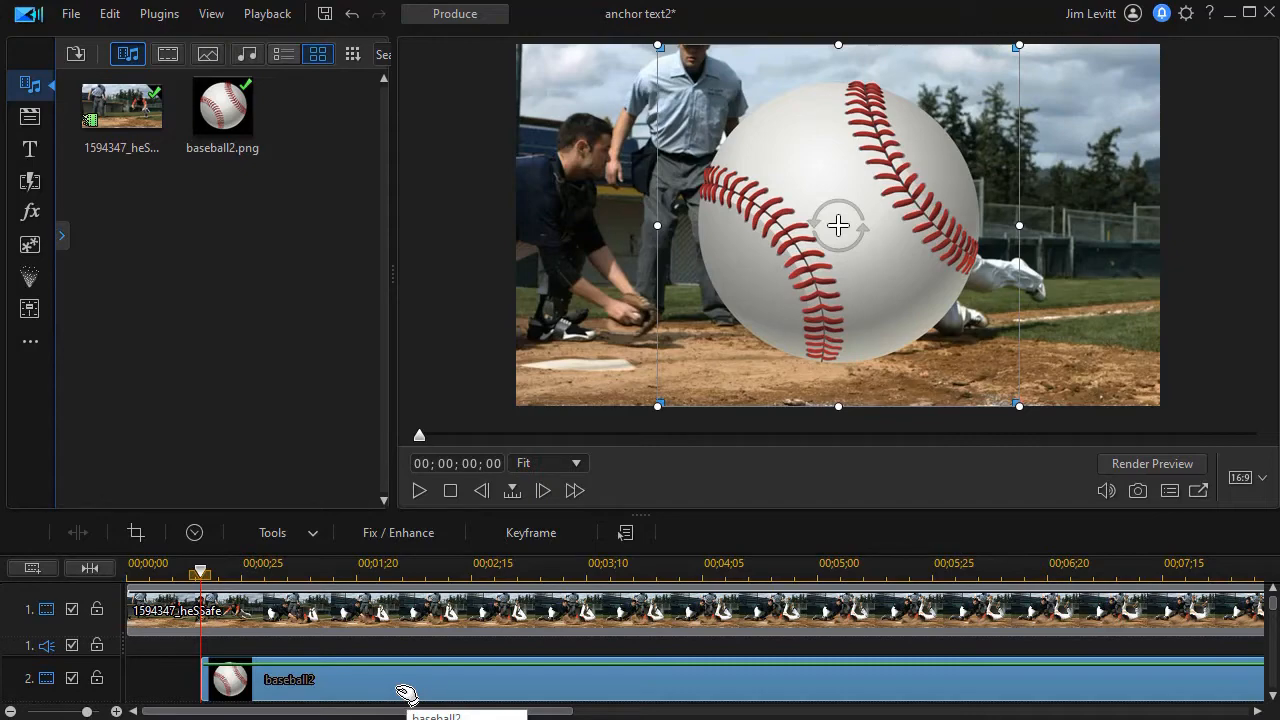
pyautogui.doubleClick(404, 695)
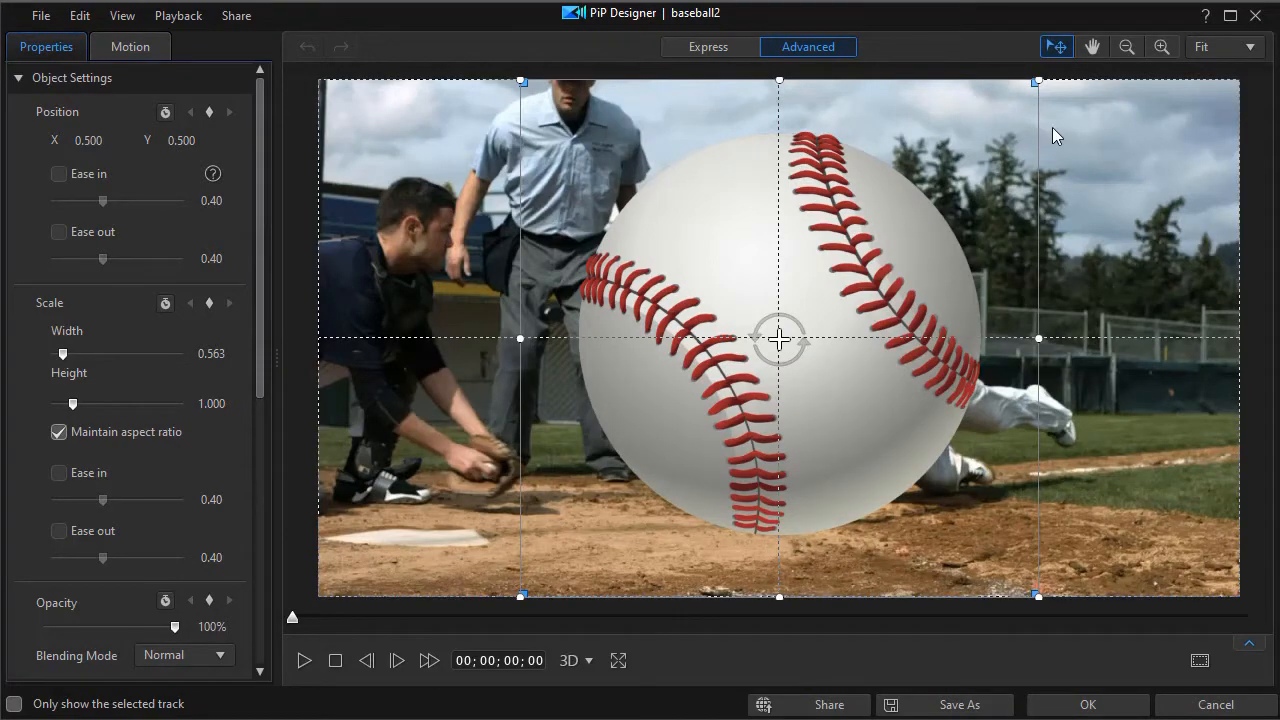
# Shrink the baseball to about 0.211 wide by 0.375 high and move it just outside the frame's lower-left edge
pyautogui.moveTo(1038, 80); pyautogui.dragTo(876, 242)
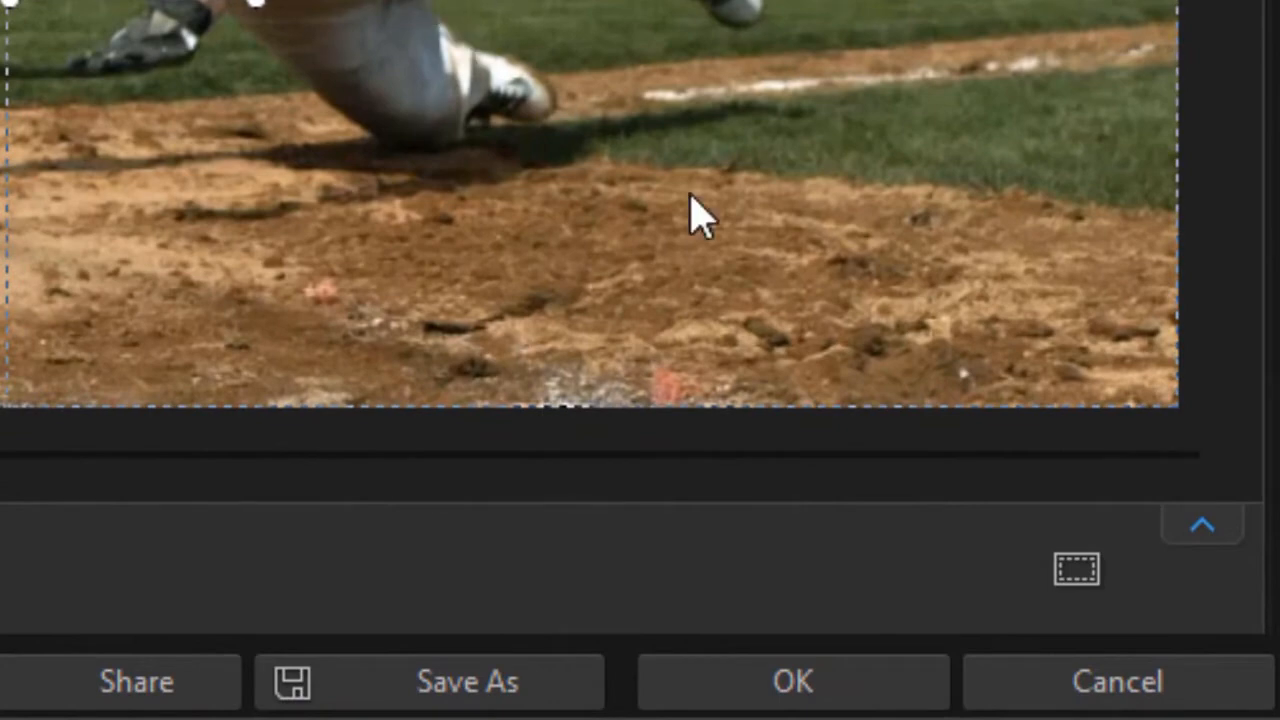
pyautogui.click(1203, 526)
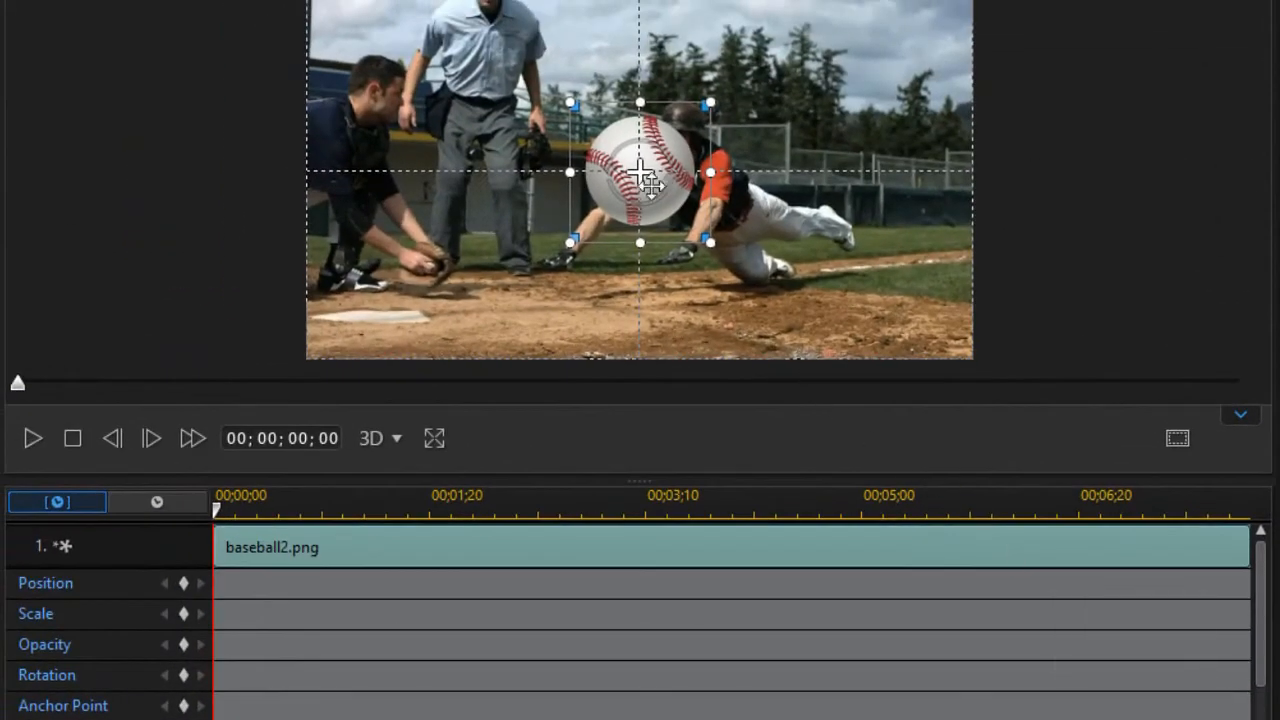
pyautogui.moveTo(664, 124); pyautogui.dragTo(266, 236)
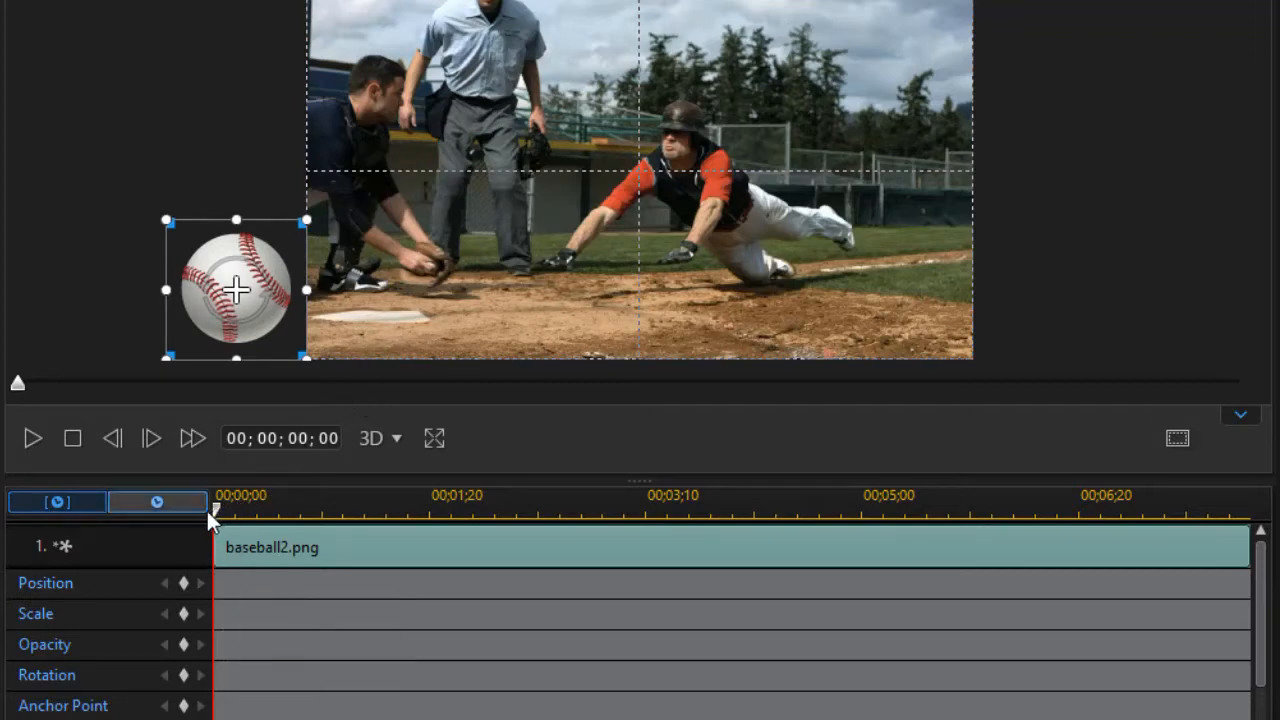
# Add position, scale, rotation and anchor point keyframes for the baseball at 00;00;00;00
pyautogui.click(184, 583)
pyautogui.click(184, 614)
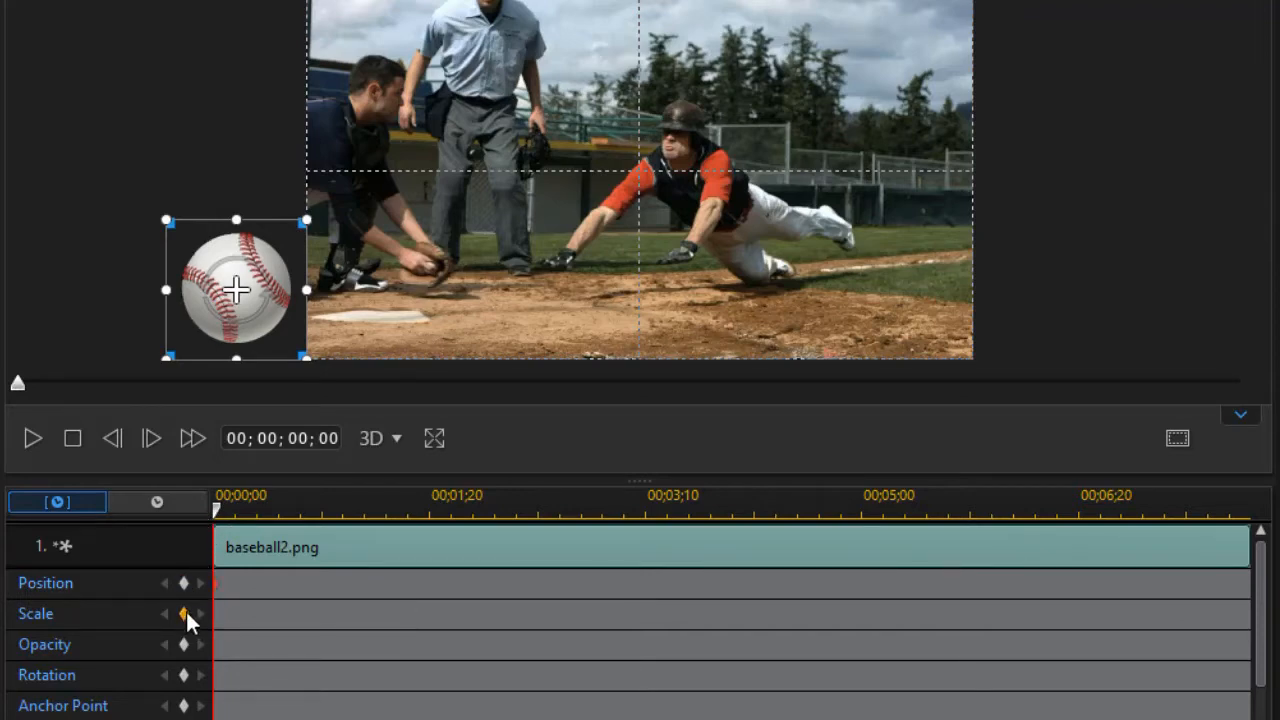
pyautogui.click(184, 675)
pyautogui.click(183, 704)
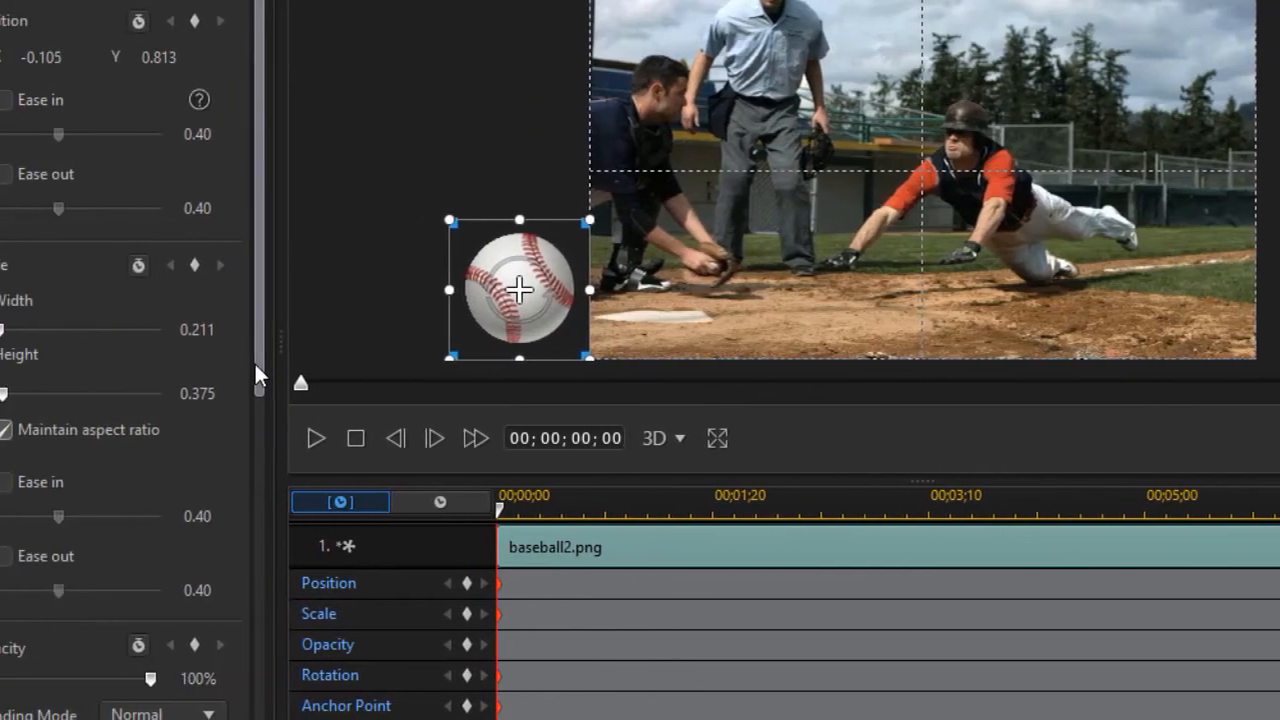
# Display the baseball's anchor point and move it to the lower-right corner of its bounding box, X 1.000, Y 1.000
pyautogui.moveTo(288, 364); pyautogui.dragTo(290, 643)
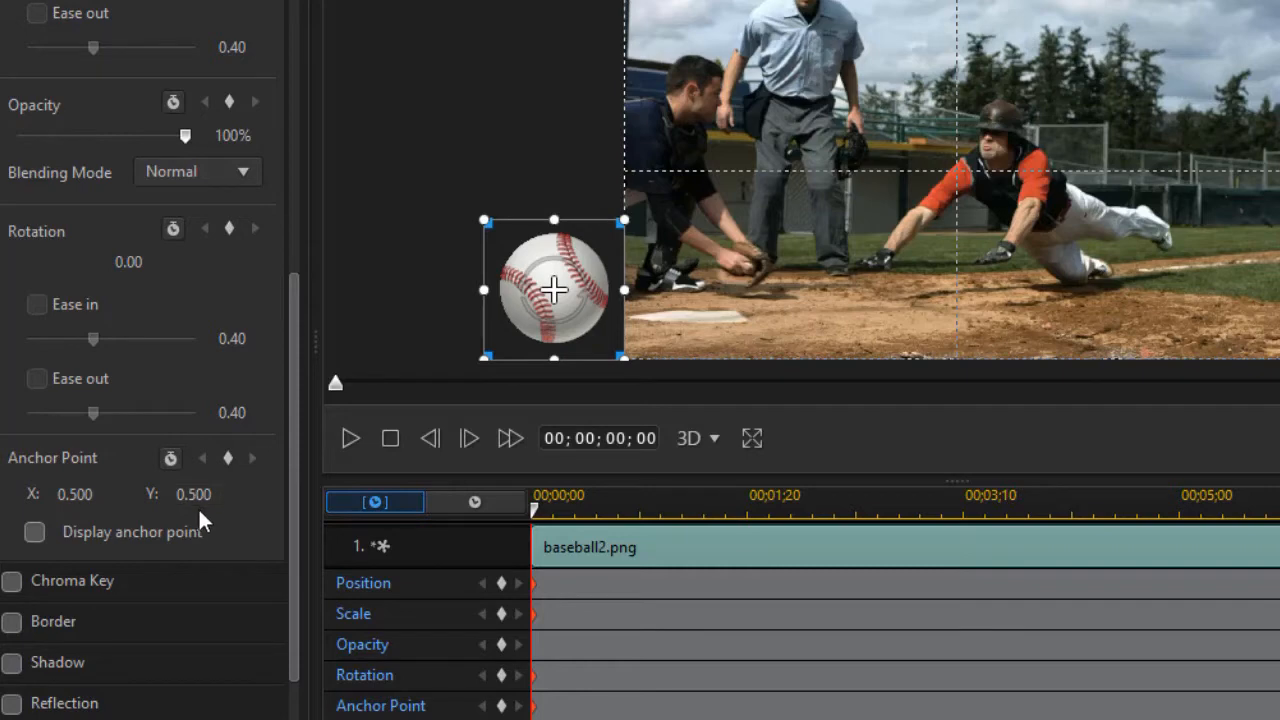
pyautogui.click(152, 532)
pyautogui.click(36, 532)
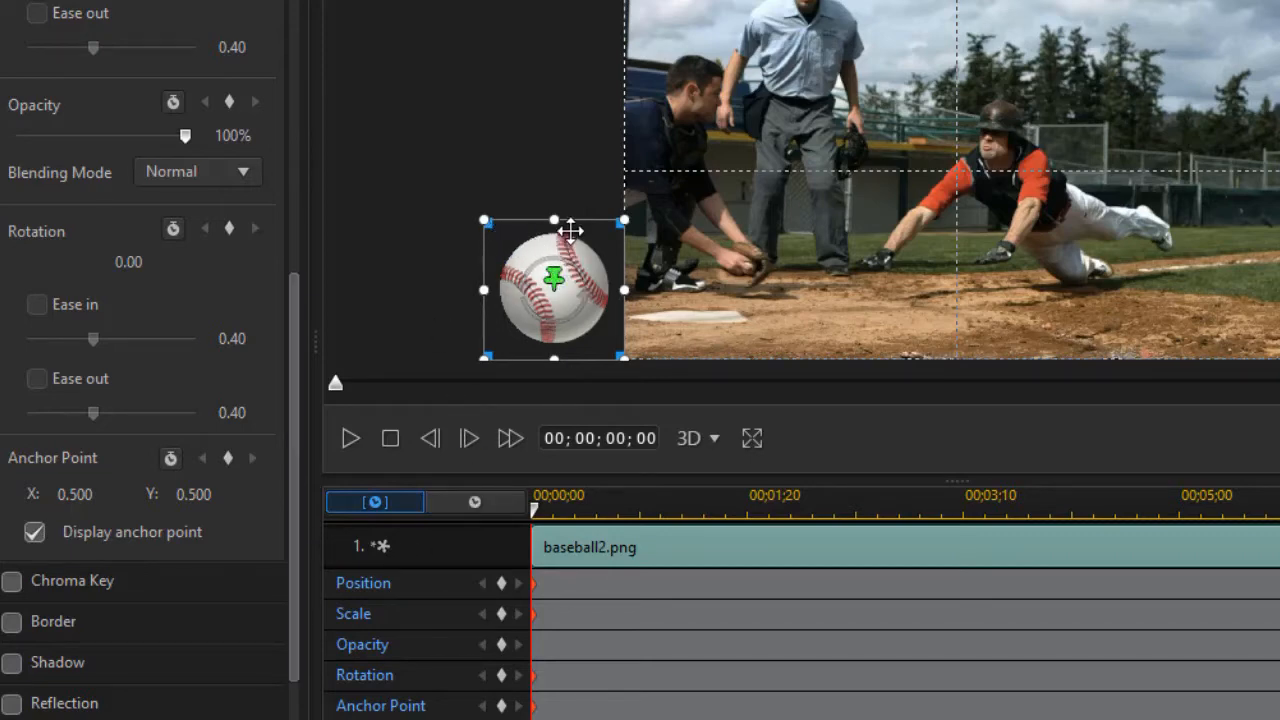
pyautogui.moveTo(569, 279); pyautogui.dragTo(626, 368)
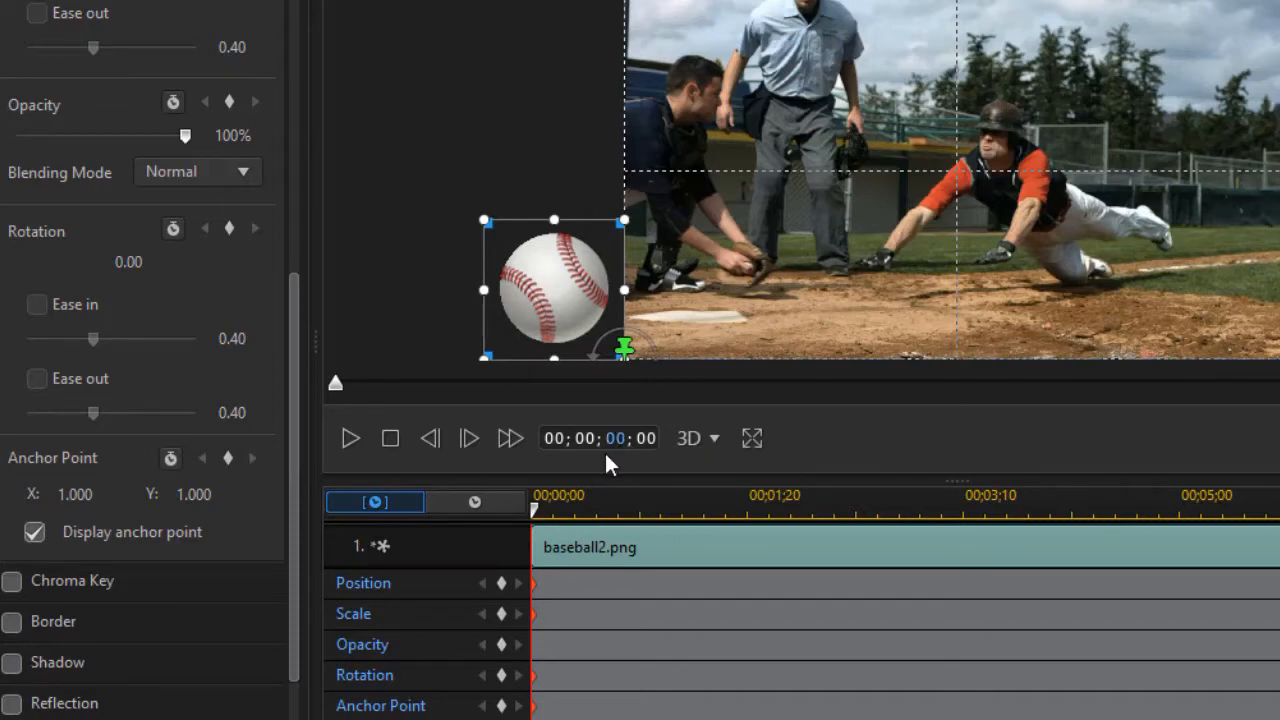
# At 00;00;01;00, add position, rotation and anchor point keyframes and rotate the baseball a quarter turn clockwise about its anchor
pyautogui.press('Return')
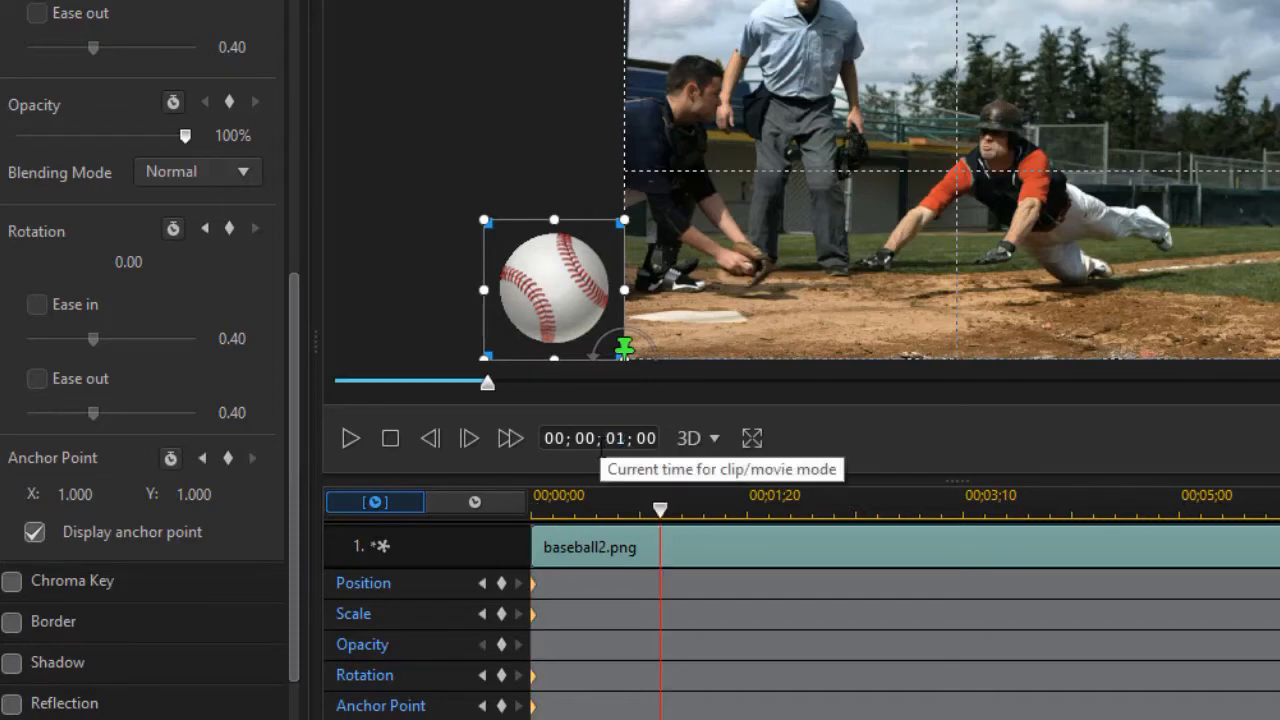
pyautogui.moveTo(763, 506); pyautogui.dragTo(935, 506)
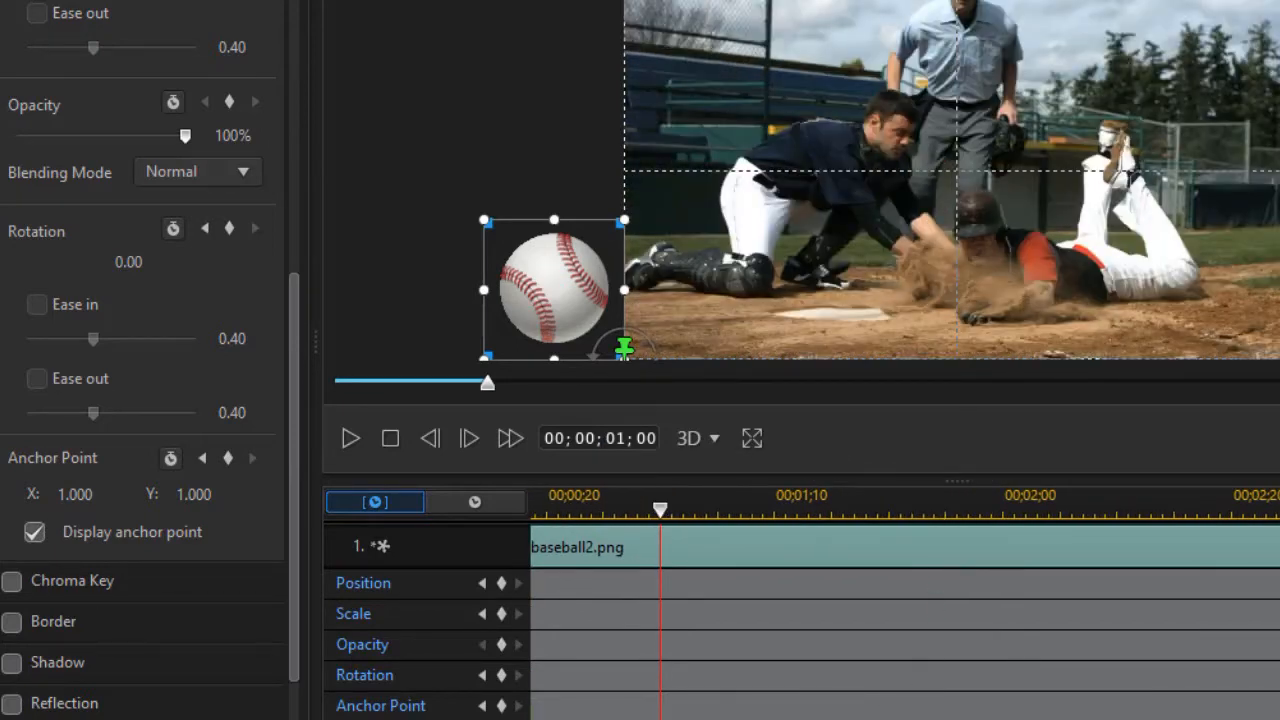
pyautogui.hscroll(-3, 904, 604)
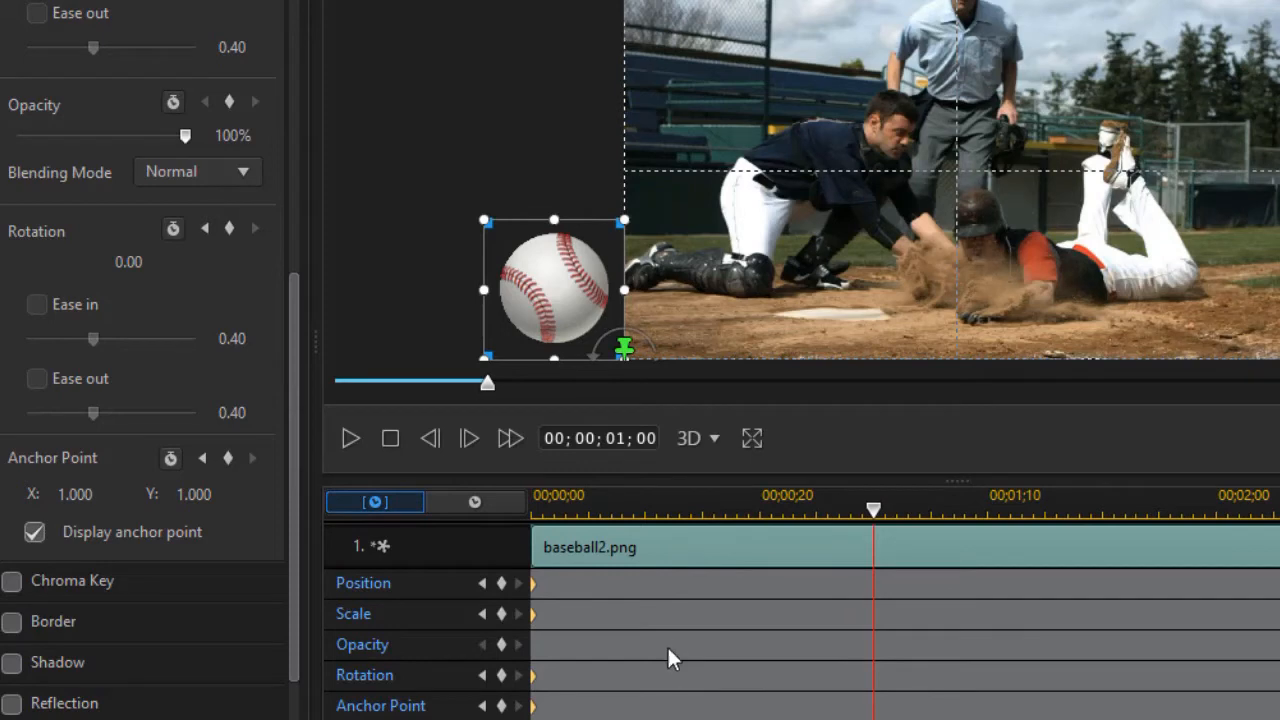
pyautogui.click(502, 584)
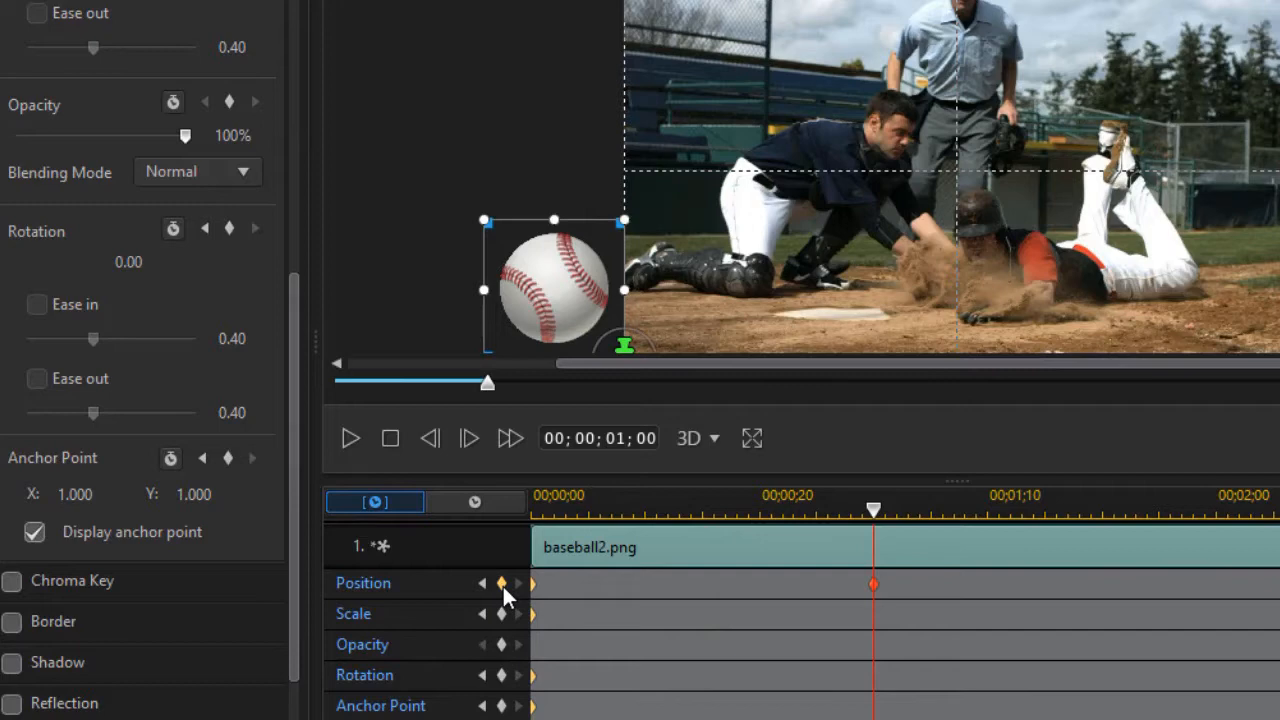
pyautogui.click(502, 675)
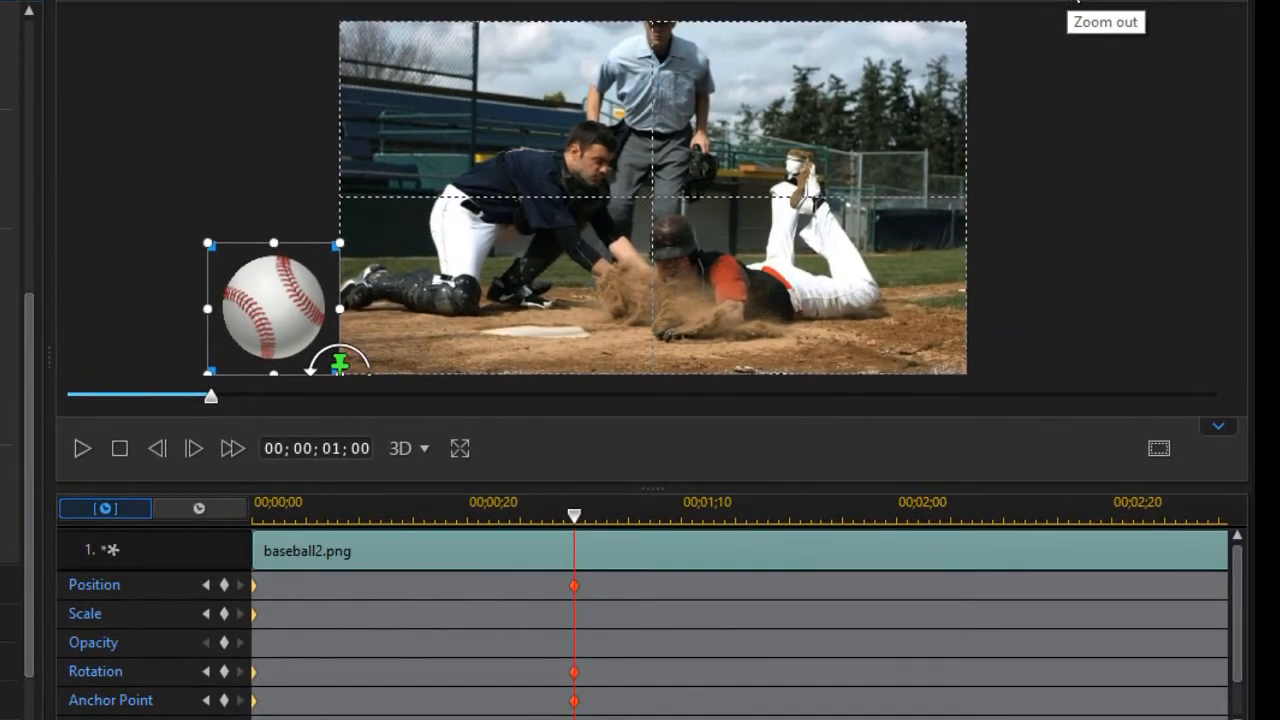
pyautogui.click(1076, 2)
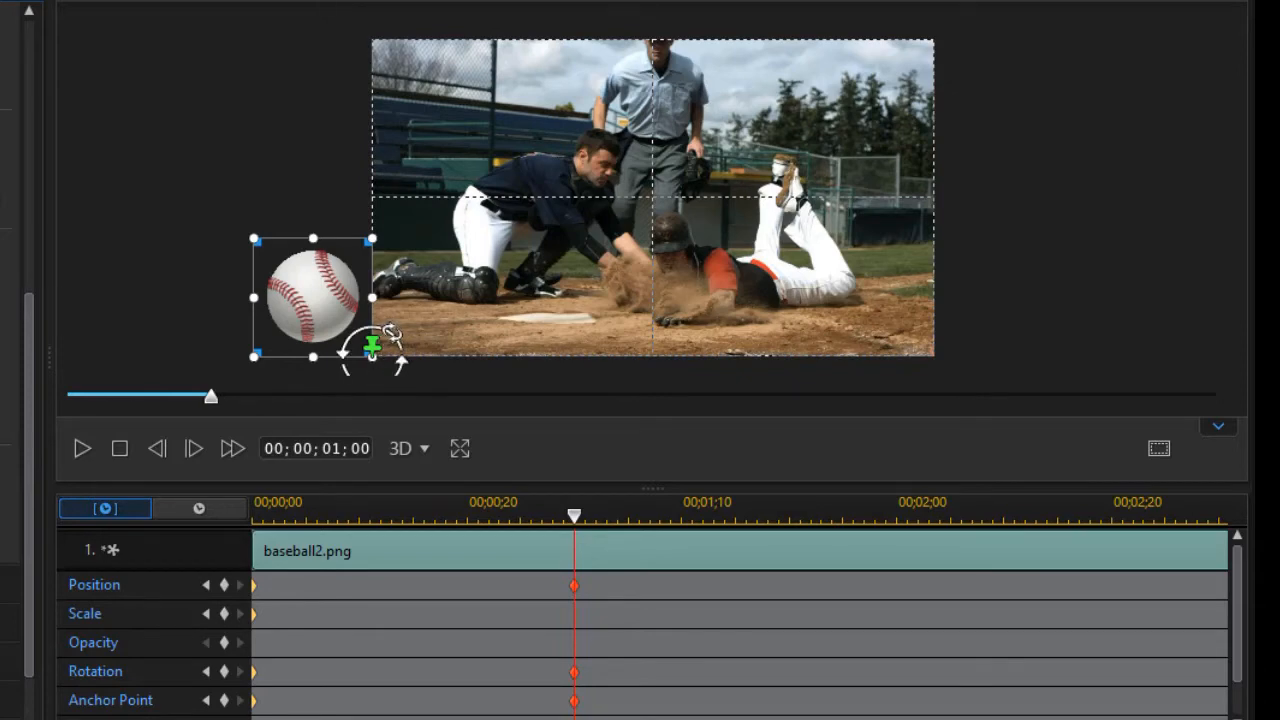
pyautogui.moveTo(391, 336); pyautogui.dragTo(409, 380)
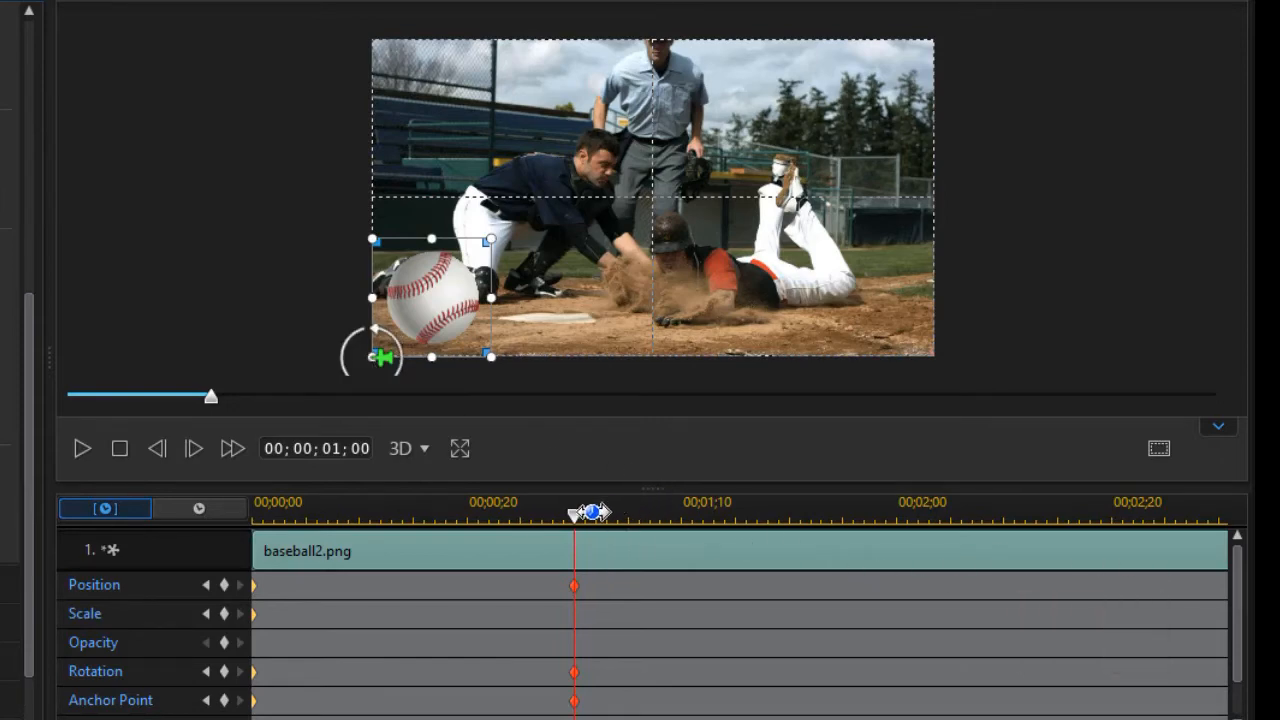
# Keyframe the baseball's position one frame on at 00;00;01;01 and move its anchor point to the box's current lower-right corner
pyautogui.moveTo(629, 503); pyautogui.dragTo(718, 510)
pyautogui.moveTo(578, 517); pyautogui.dragTo(602, 516)
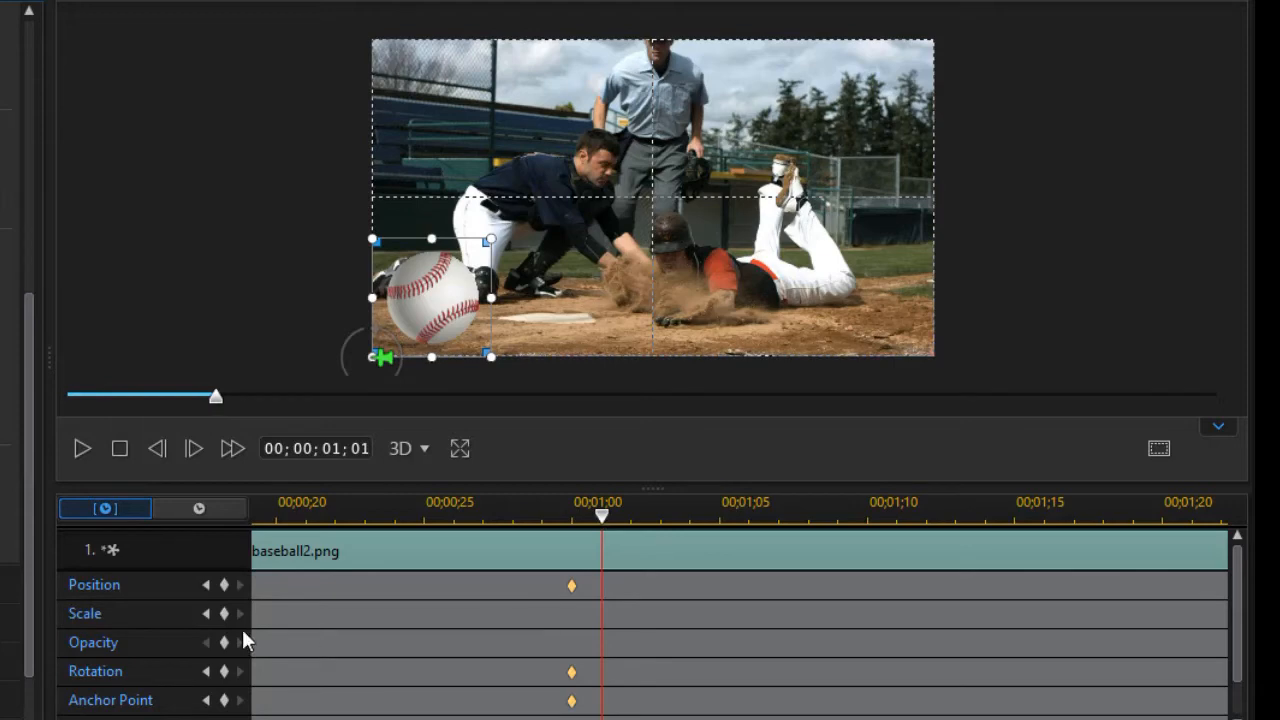
pyautogui.click(224, 584)
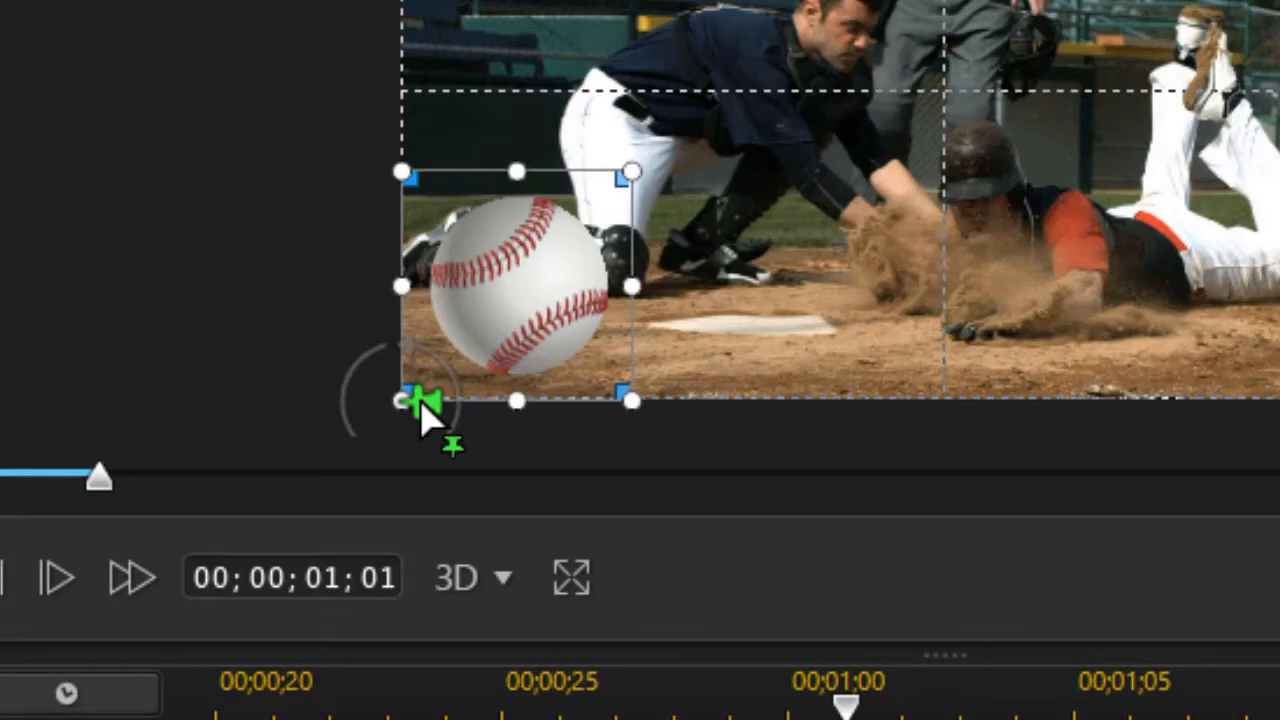
pyautogui.moveTo(421, 403); pyautogui.dragTo(623, 434)
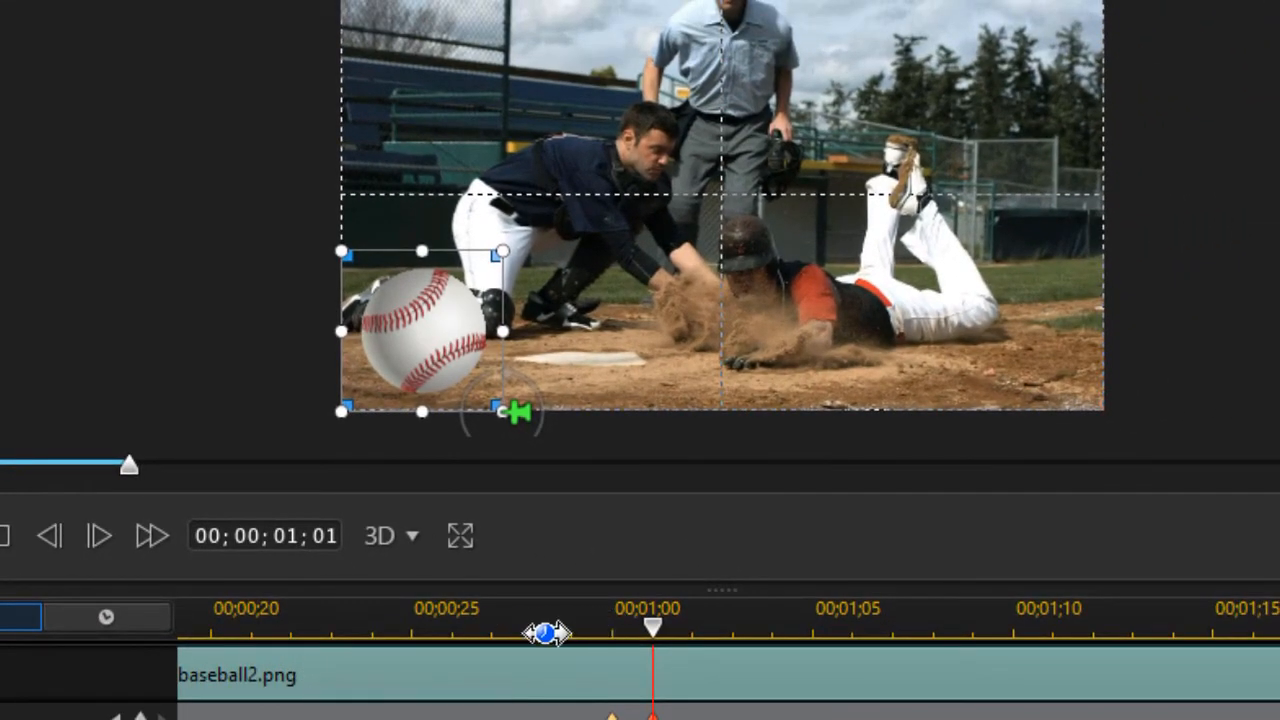
# At 00;00;02;01, rotate the baseball another quarter turn clockwise about its anchor point
pyautogui.click(284, 537)
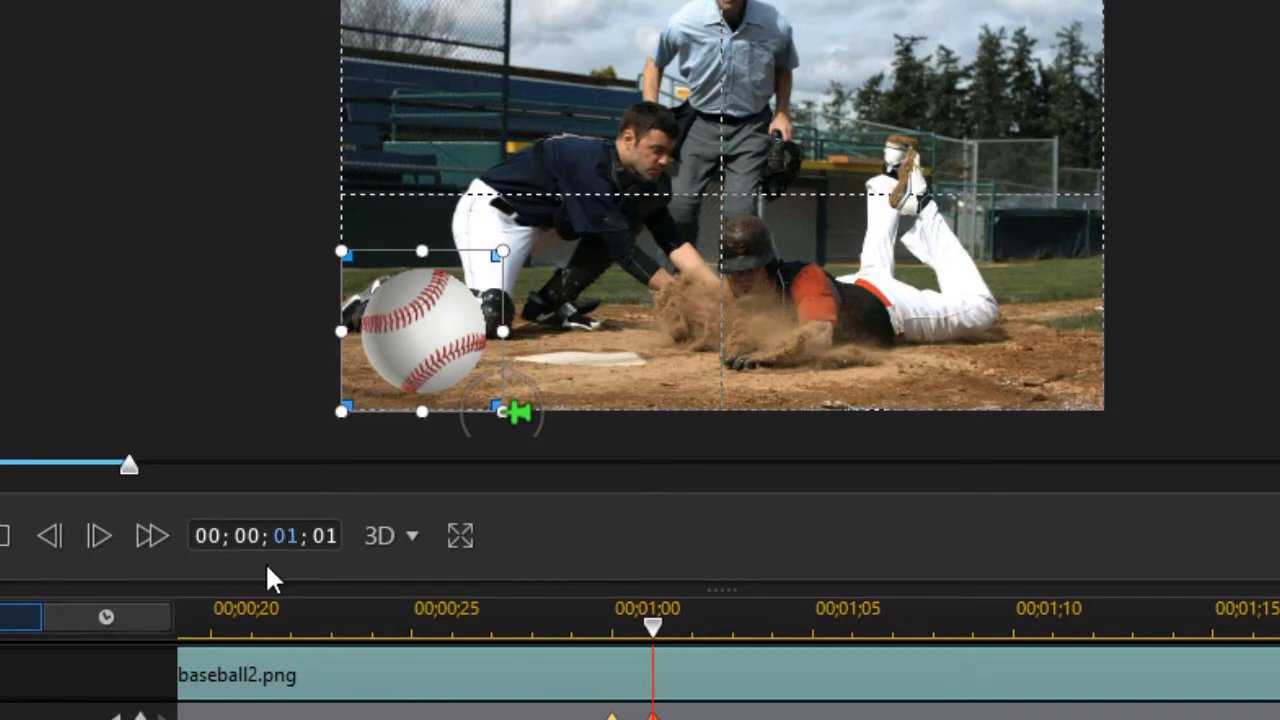
pyautogui.write('2')
pyautogui.click(326, 544)
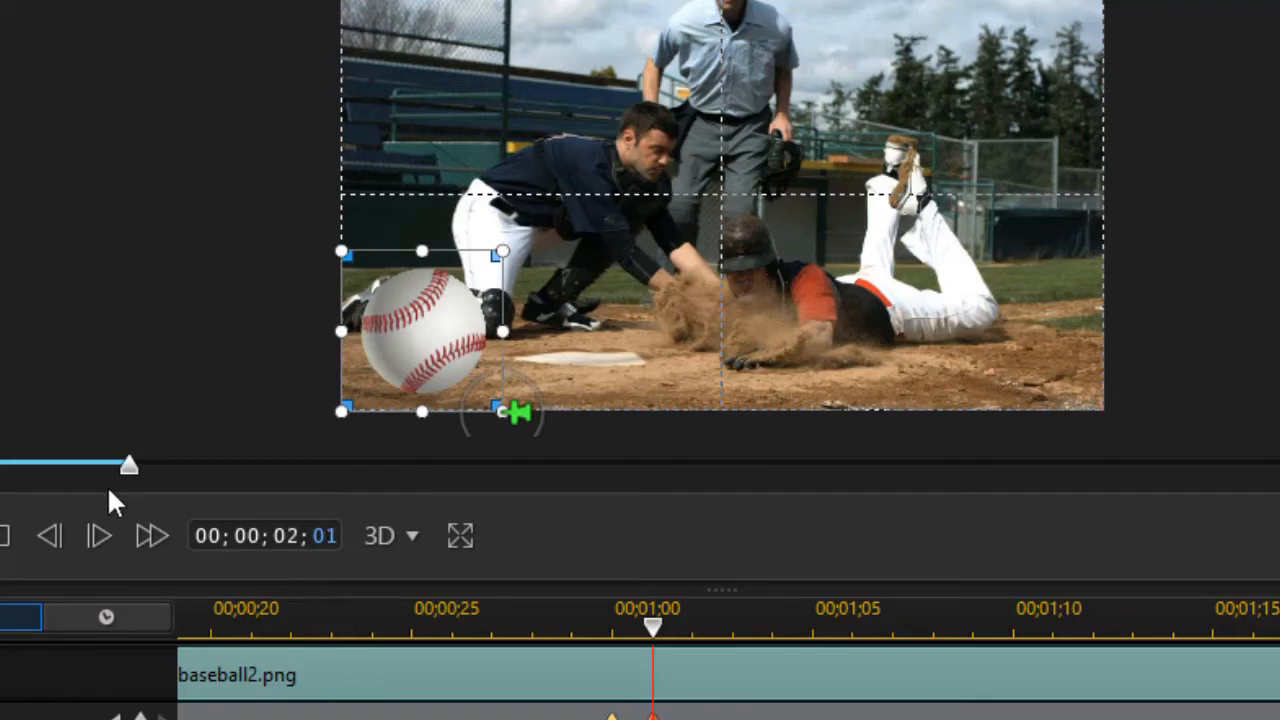
pyautogui.press('Return')
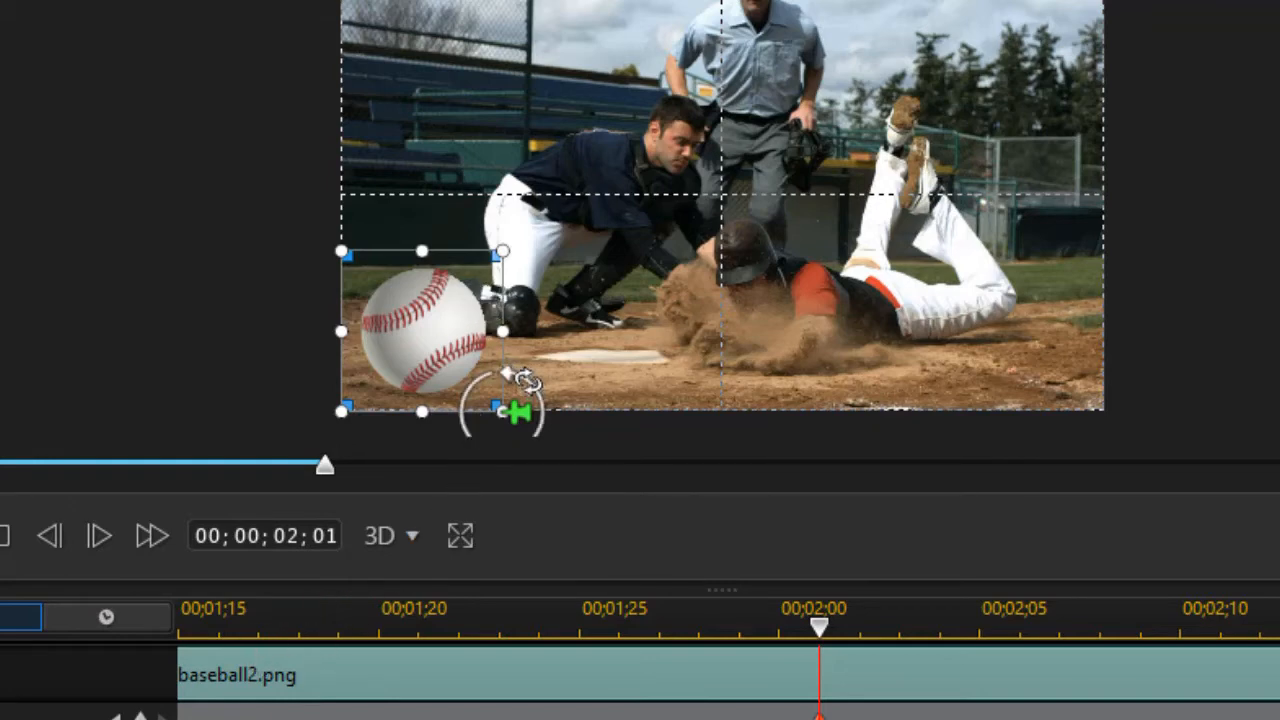
pyautogui.moveTo(516, 385); pyautogui.dragTo(543, 434)
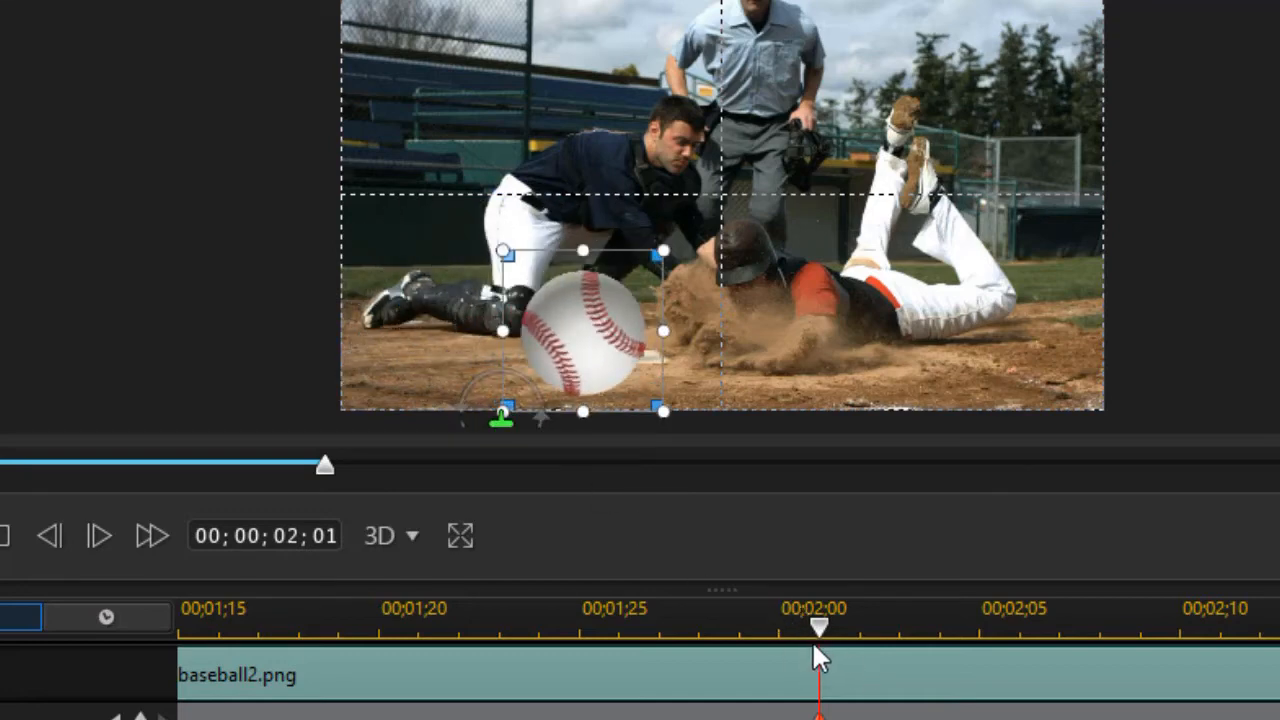
# At 00;00;03;01, enlarge the baseball to about 0.435 wide by 0.774 high and move it to about X 0.500, Y 0.826
pyautogui.hscroll(2, 728, 670)
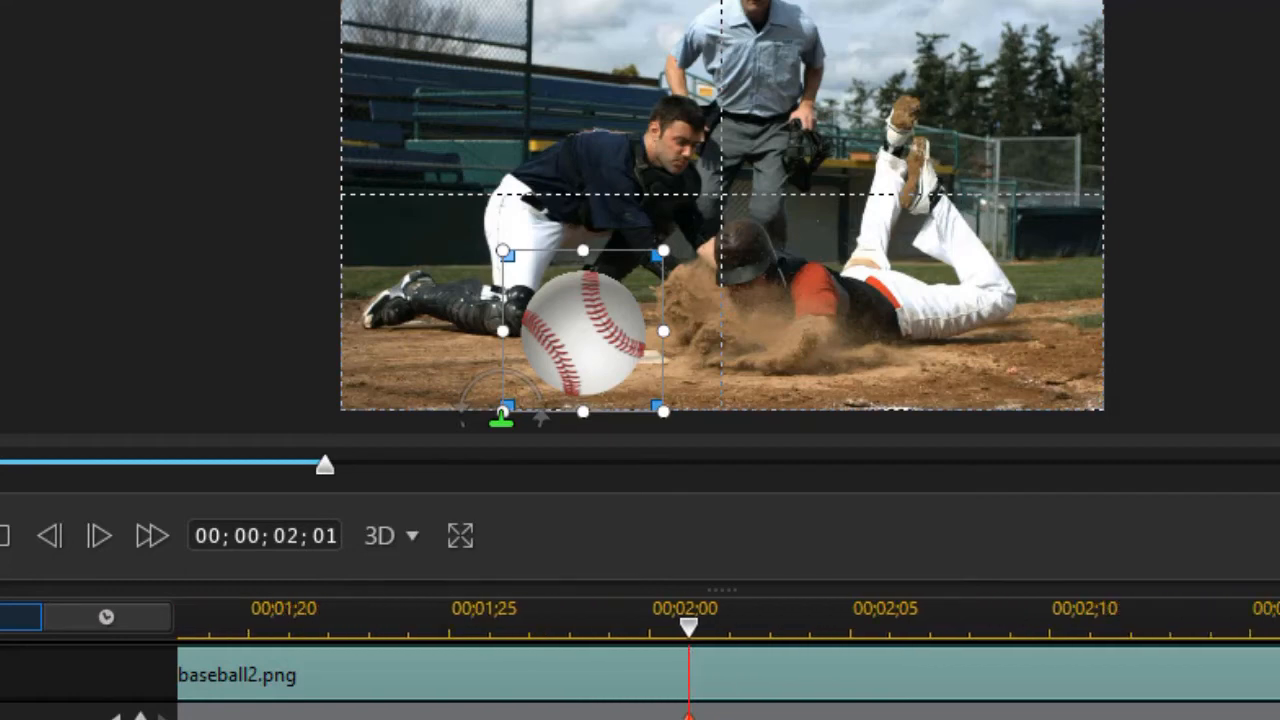
pyautogui.hscroll(-1, 728, 670)
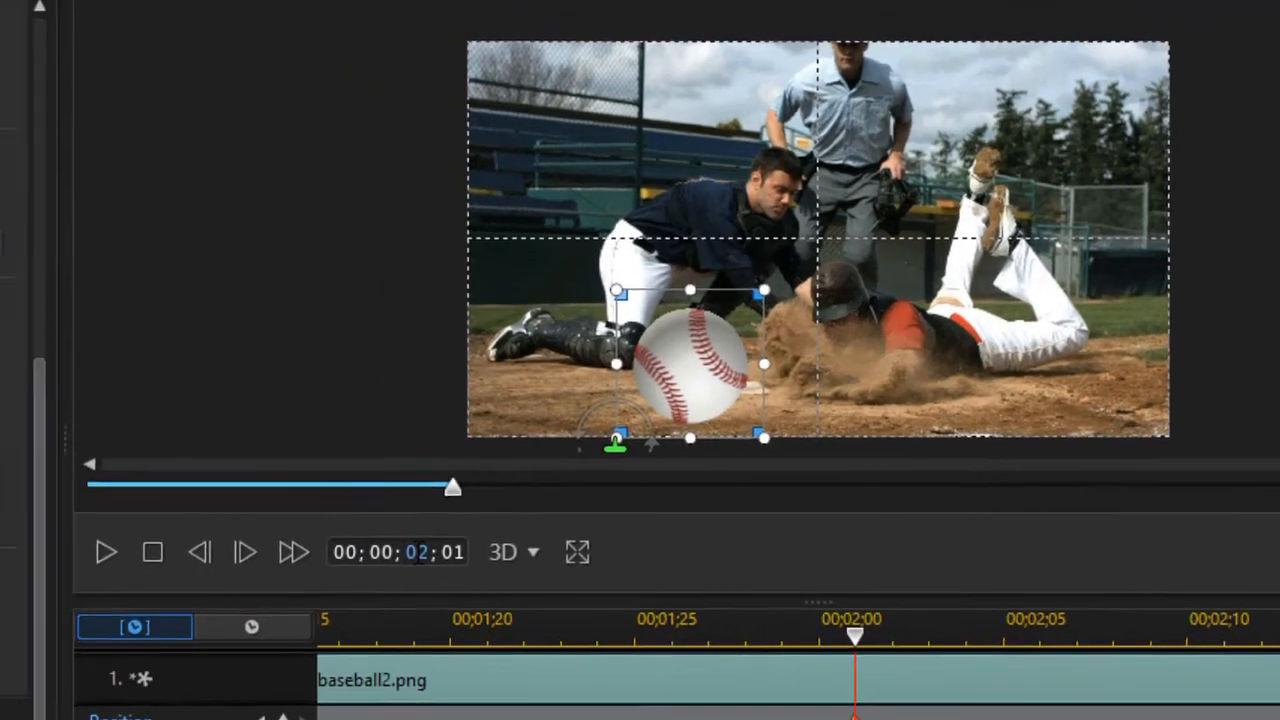
pyautogui.write('3')
pyautogui.press('Return')
pyautogui.moveTo(306, 478); pyautogui.dragTo(260, 235)
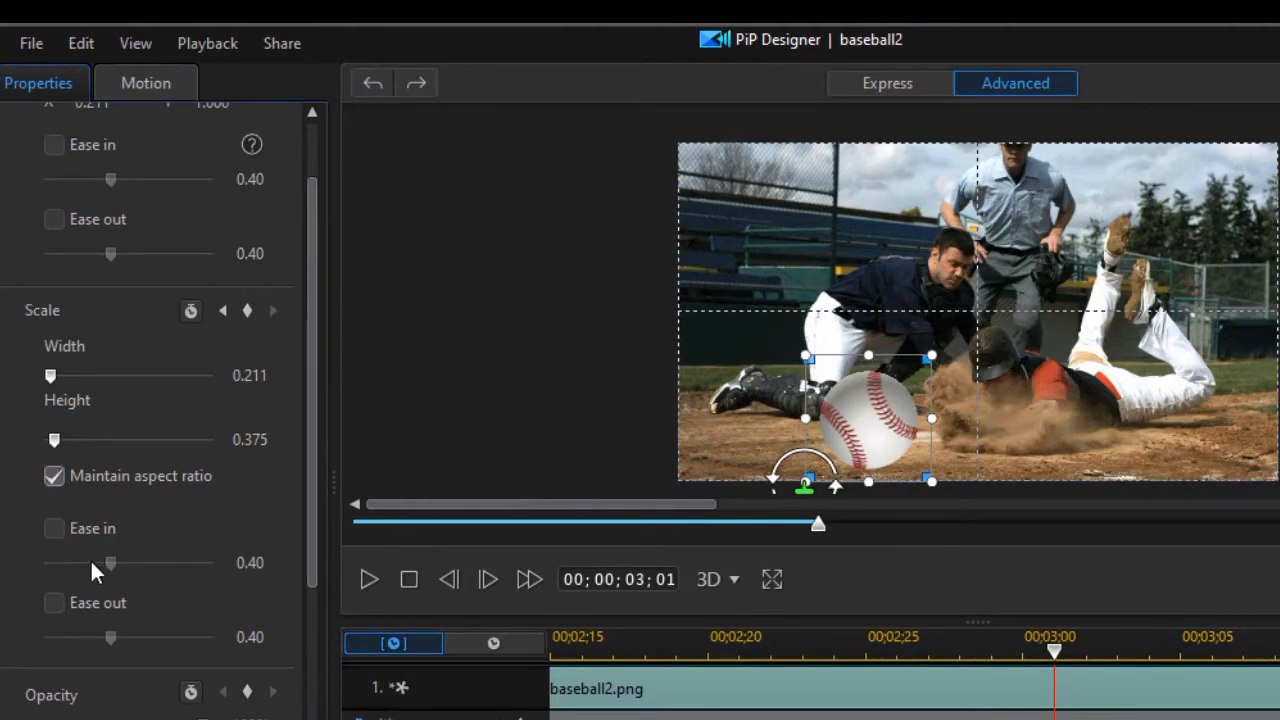
pyautogui.moveTo(54, 440); pyautogui.dragTo(68, 442)
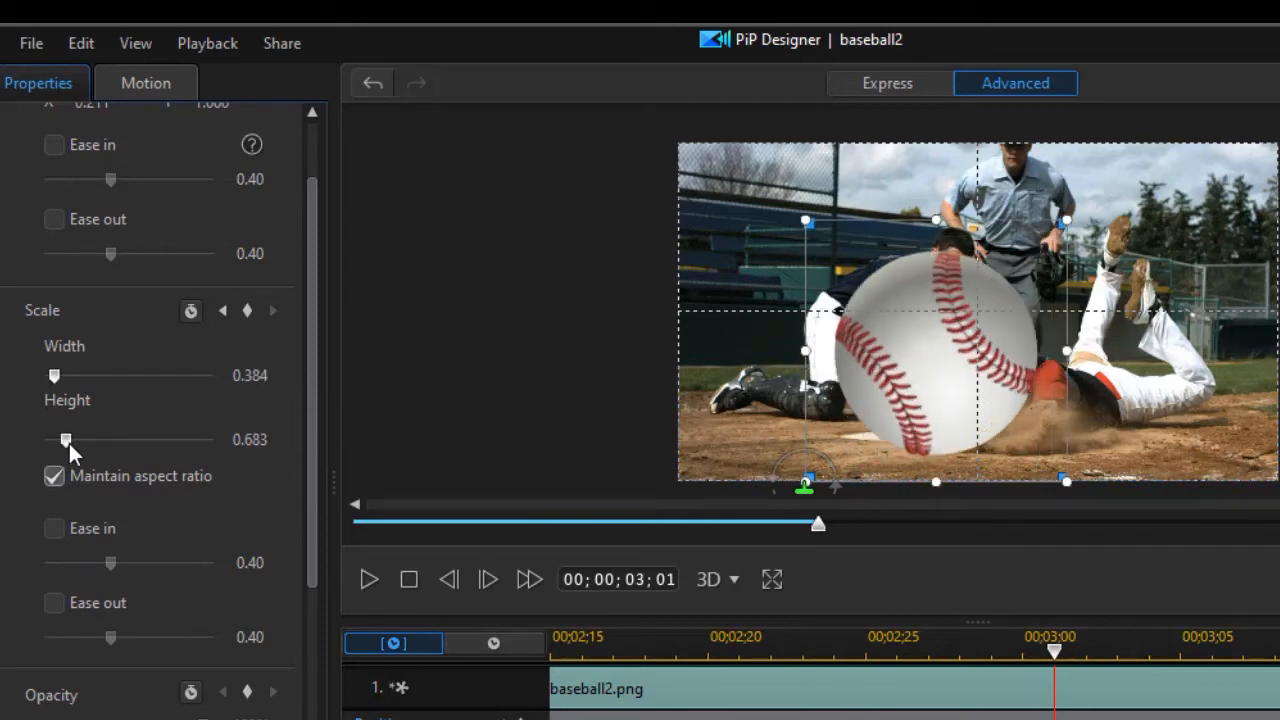
pyautogui.moveTo(940, 355); pyautogui.dragTo(1095, 307)
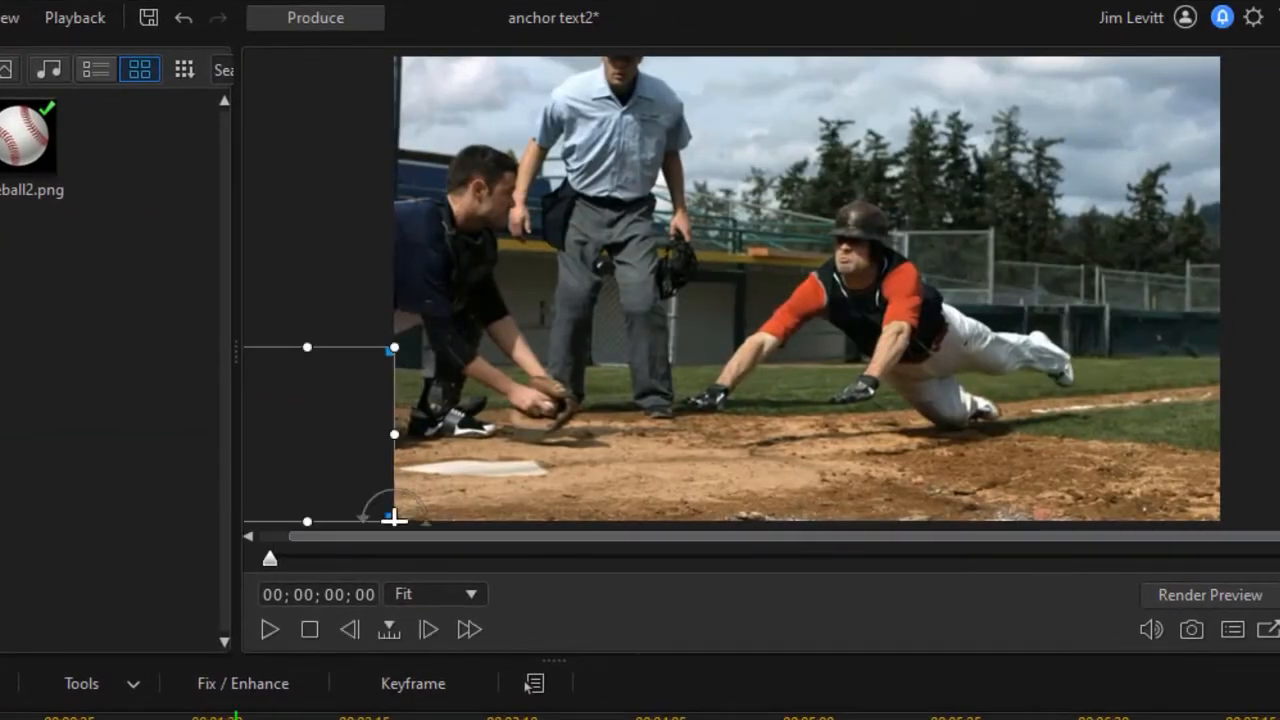
# Play the baseball animation in the project preview, and reopen the clip in PiP Designer to scrub through its keyframed motion
pyautogui.click(270, 629)
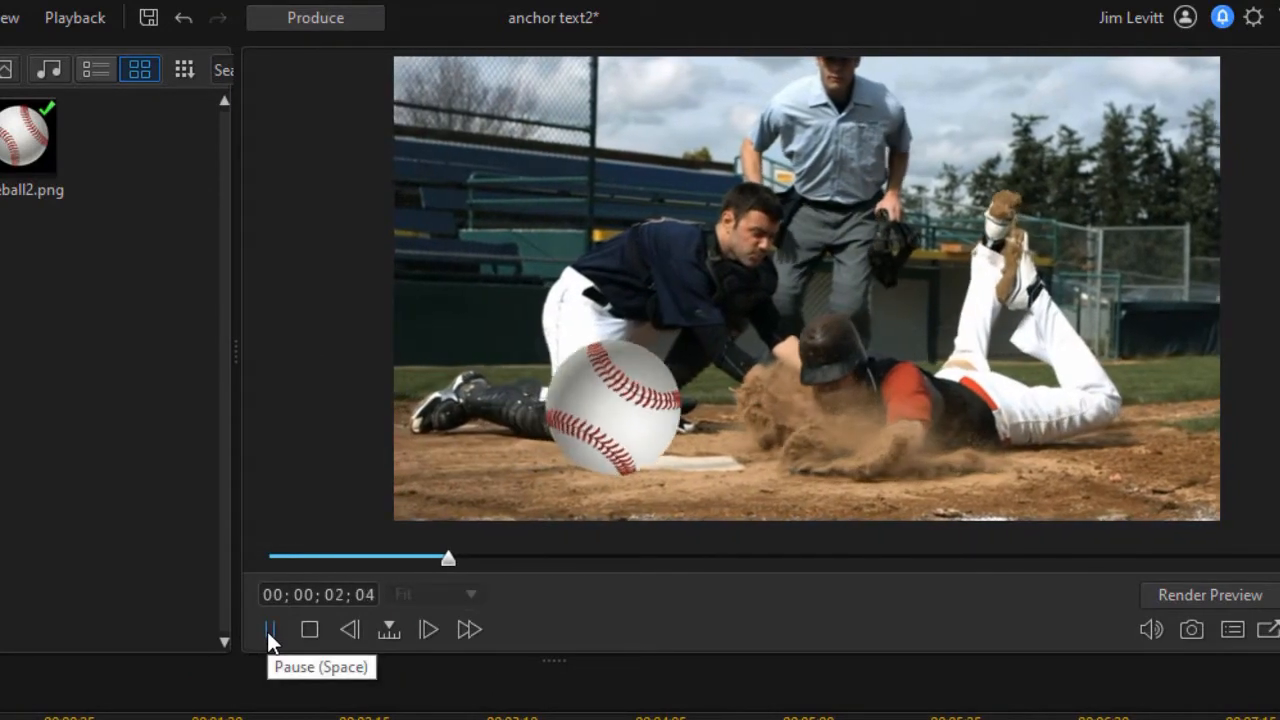
pyautogui.click(307, 629)
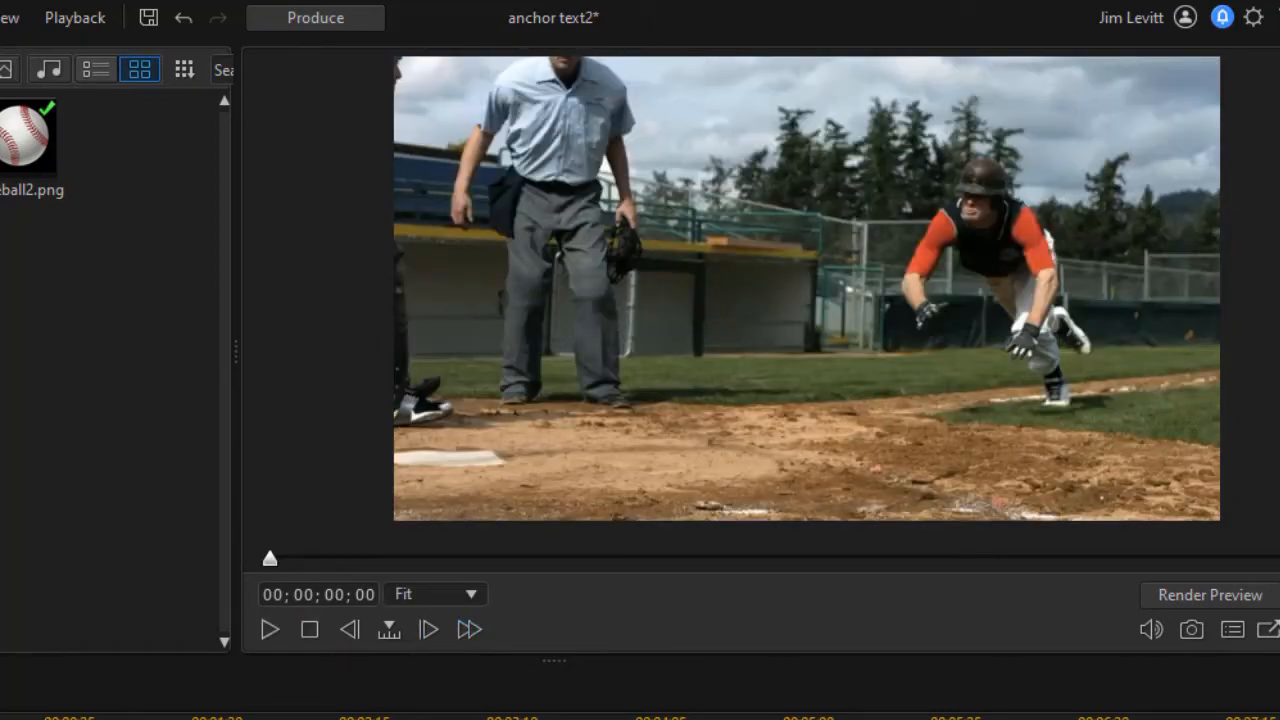
pyautogui.click(300, 717)
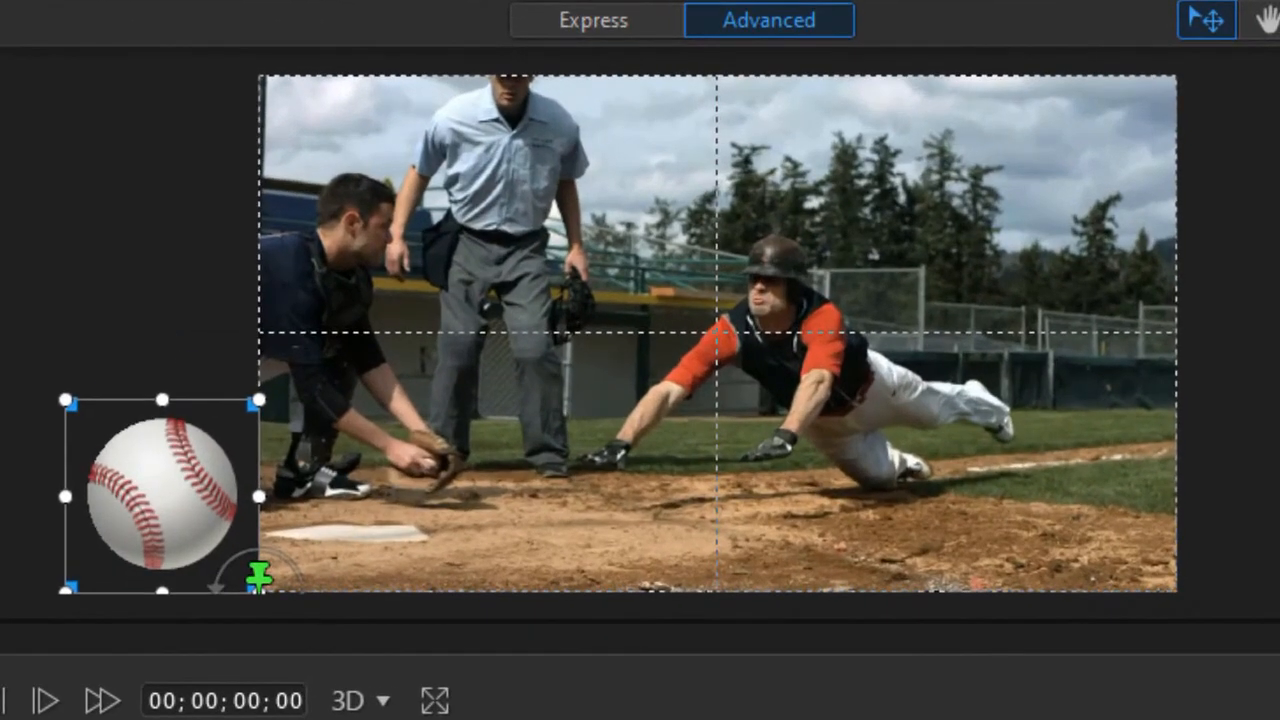
pyautogui.moveTo(109, 506); pyautogui.dragTo(112, 507)
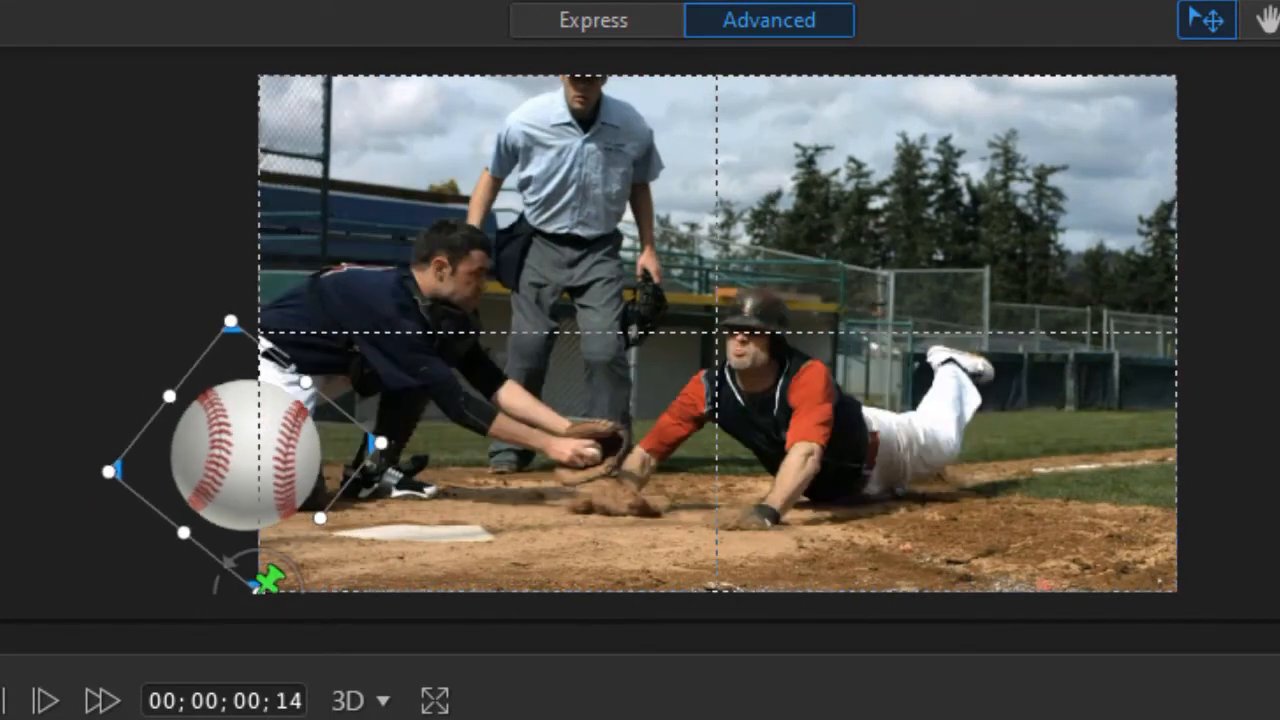
pyautogui.moveTo(0, 638); pyautogui.dragTo(553, 586)
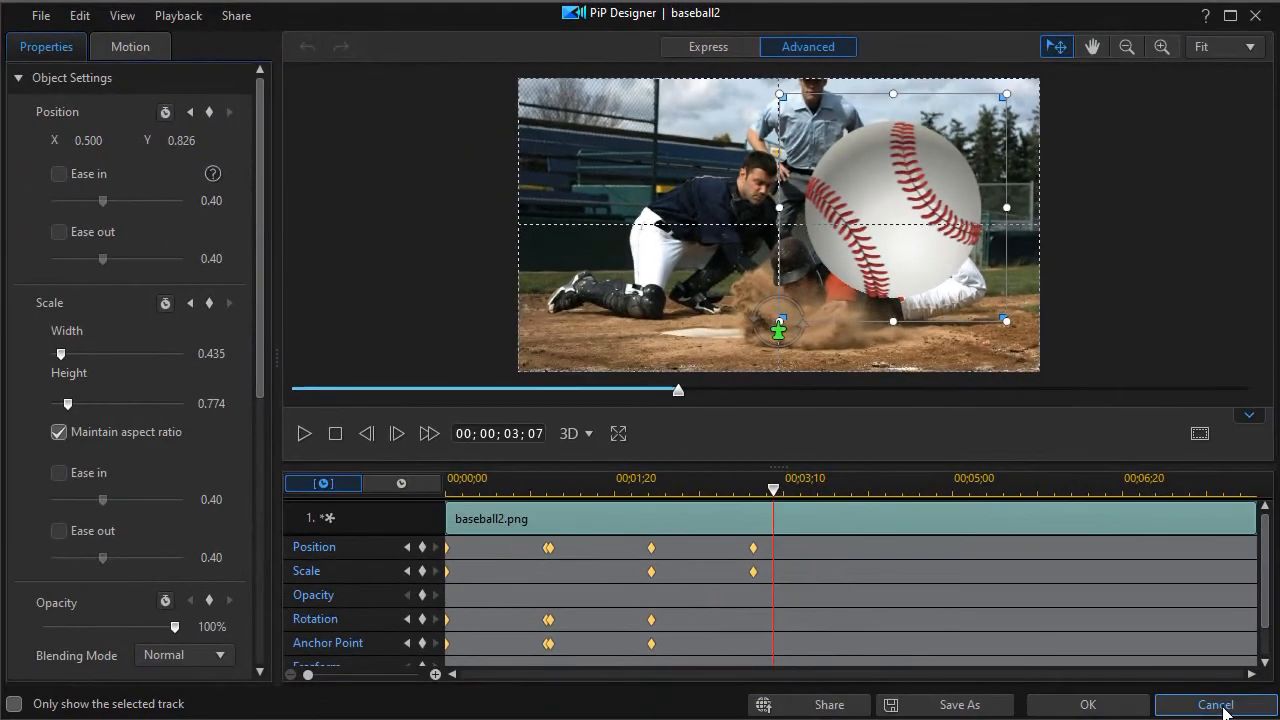
# Discard the PiP Designer session, place a Default title on video track 3 at 00;00;01;13 and open it in Title Designer
pyautogui.click(1216, 705)
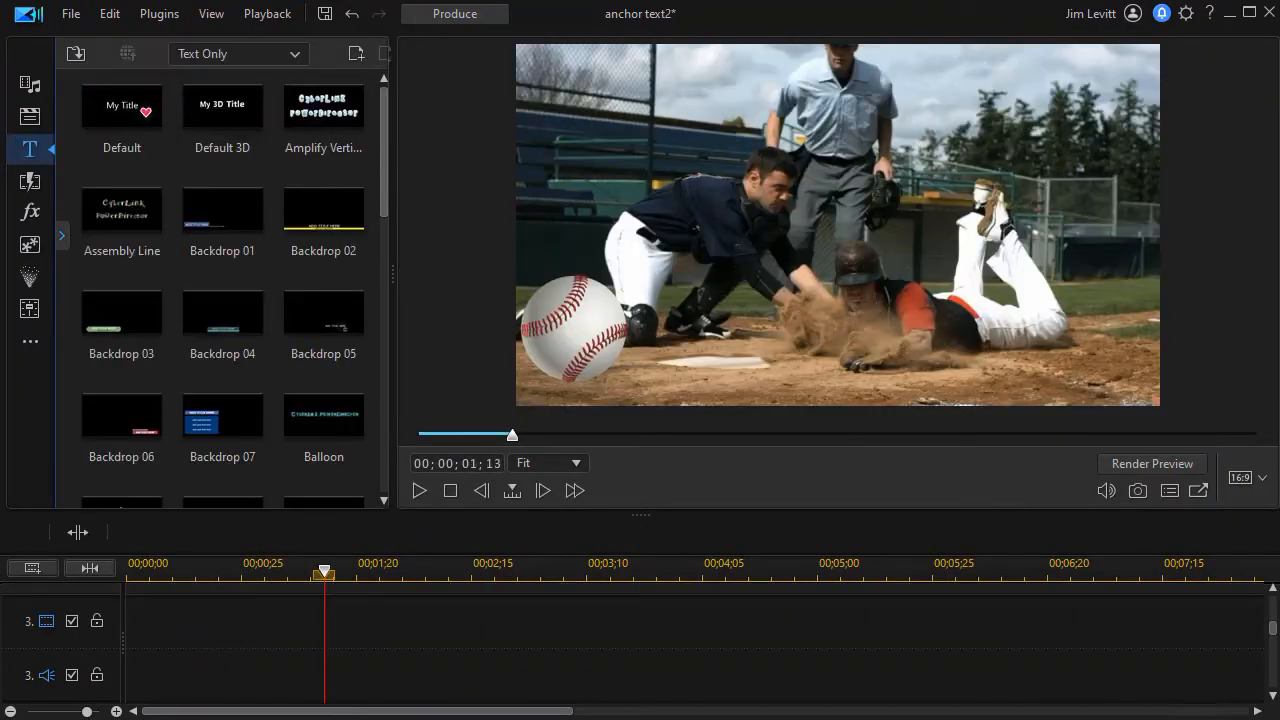
pyautogui.click(134, 155)
pyautogui.moveTo(130, 152); pyautogui.dragTo(328, 622)
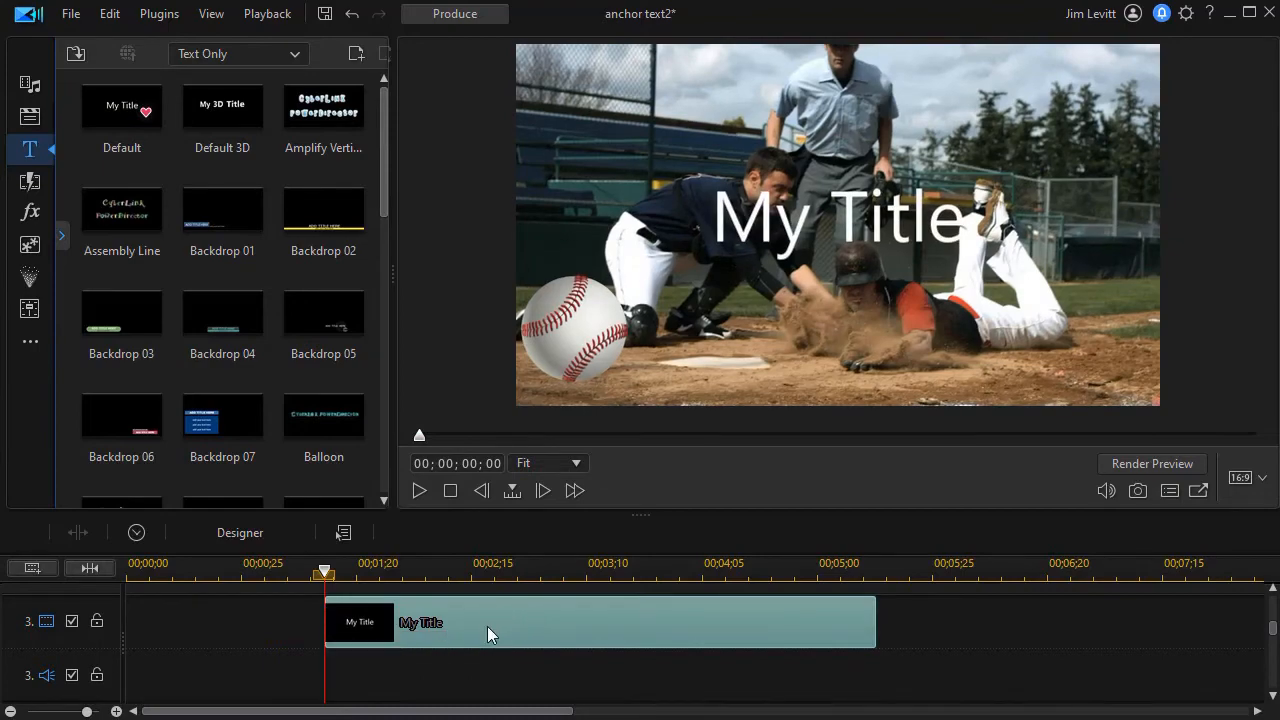
pyautogui.doubleClick(487, 626)
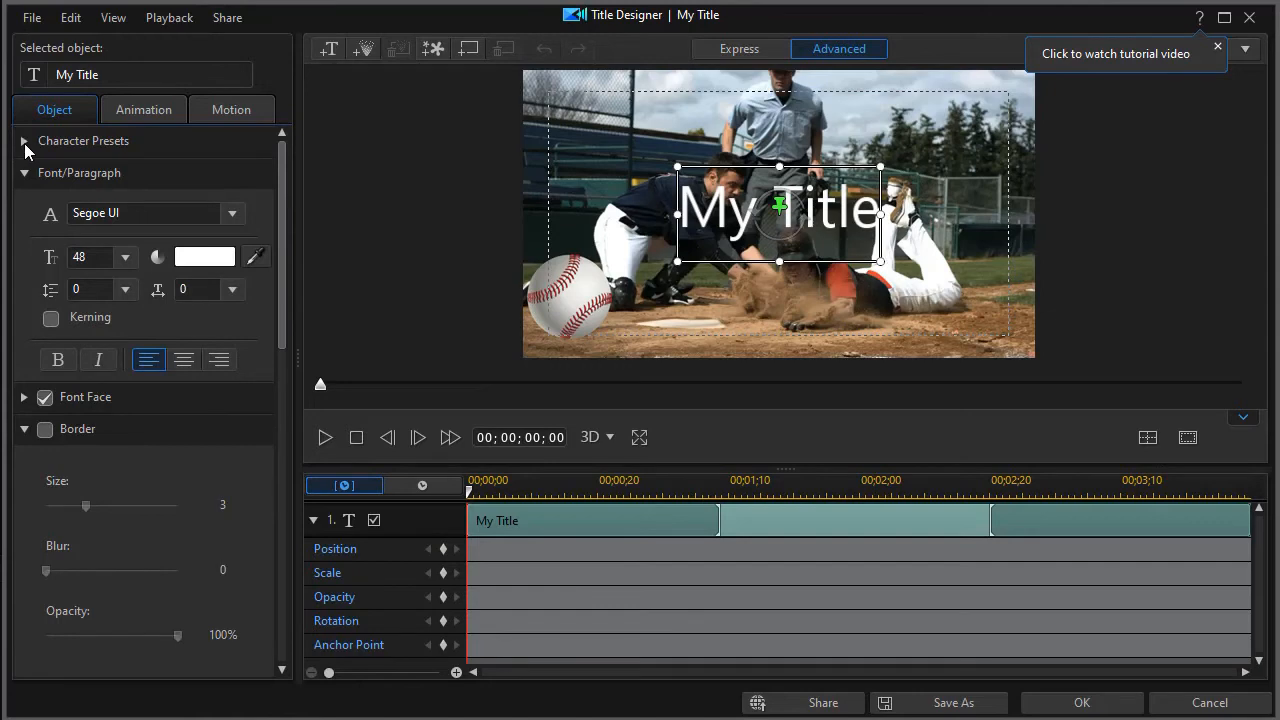
# Apply the orange-red italic character preset to the My Title text
pyautogui.click(24, 146)
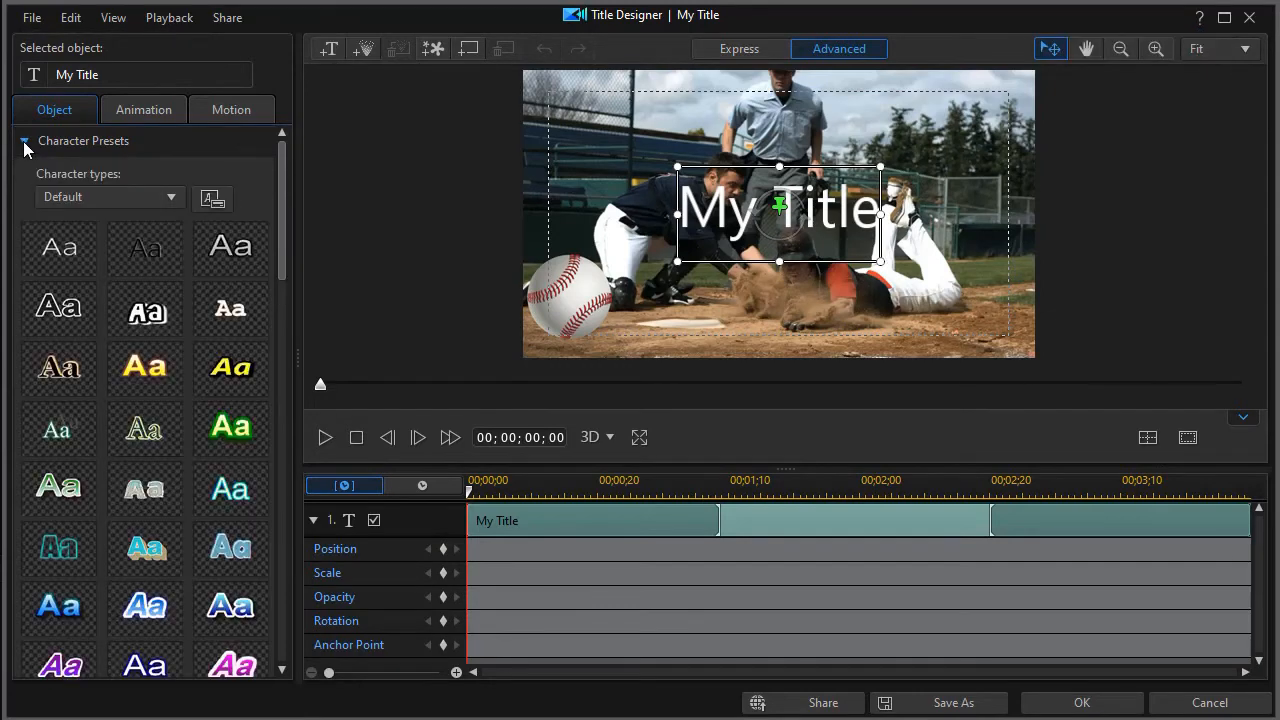
pyautogui.scroll(-5, 260, 290)
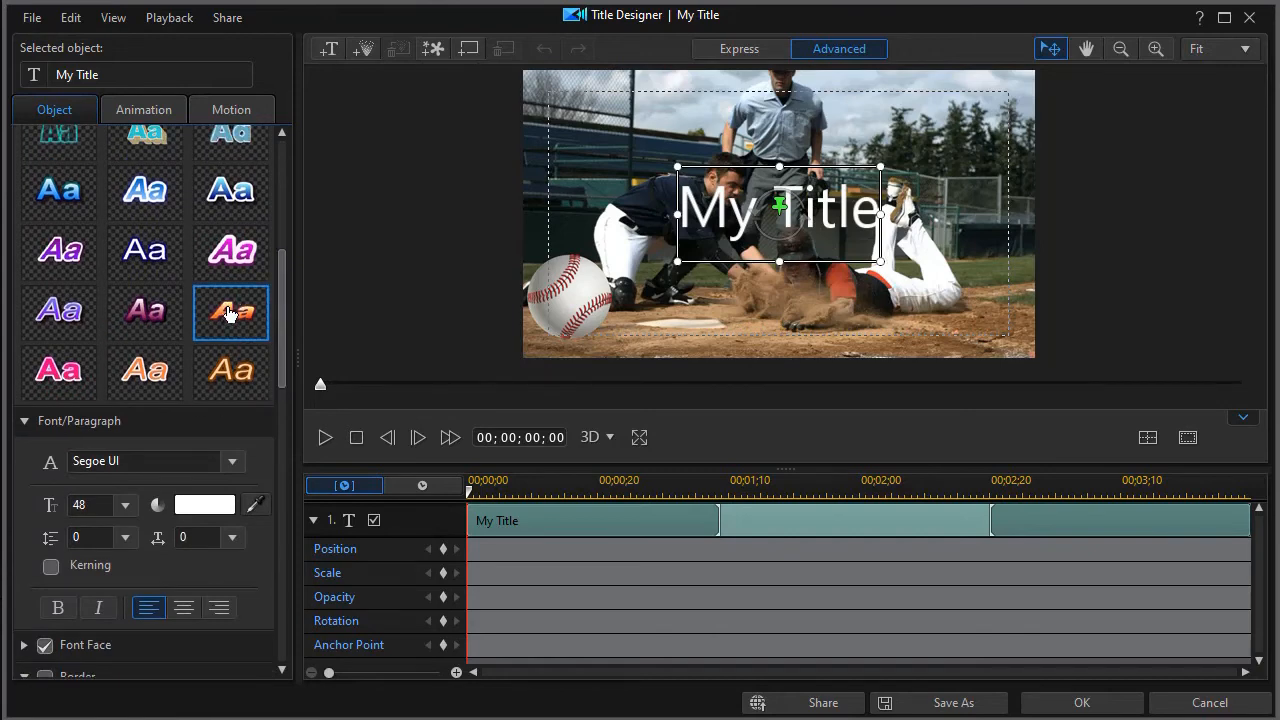
pyautogui.click(230, 312)
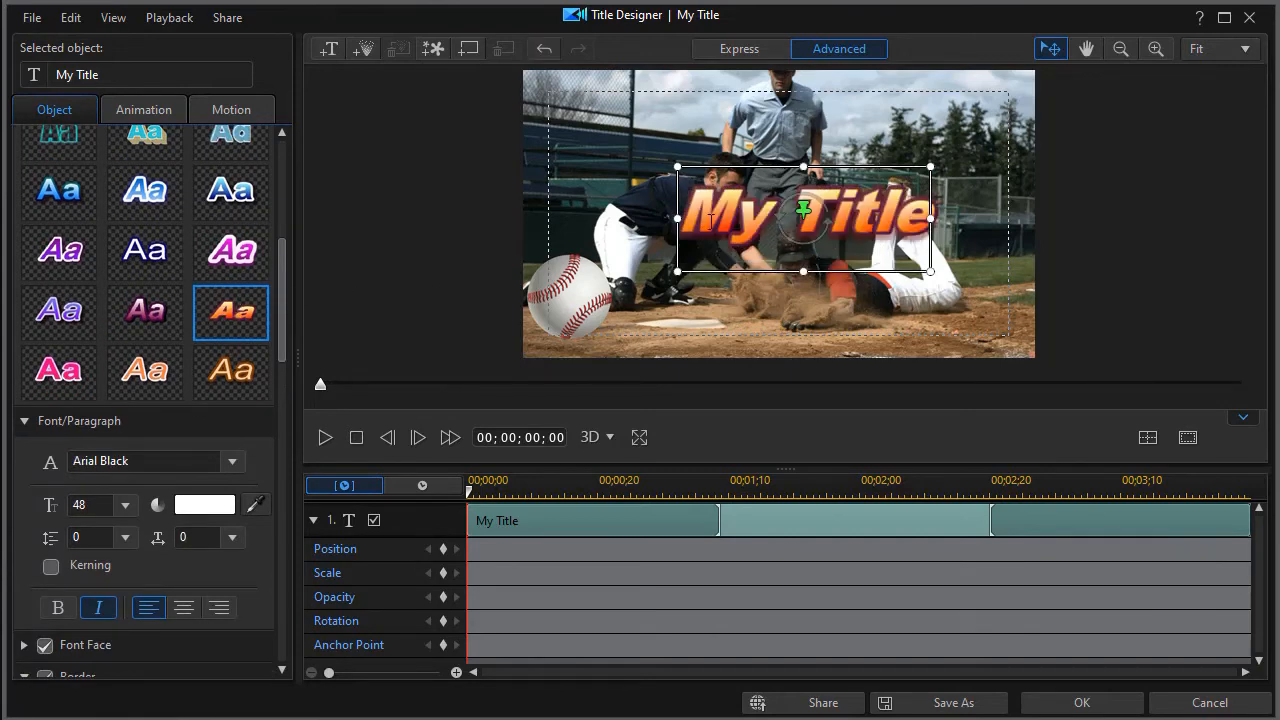
# Replace the title text with "summer ball" and set its font size to 26
pyautogui.moveTo(697, 218); pyautogui.dragTo(906, 198)
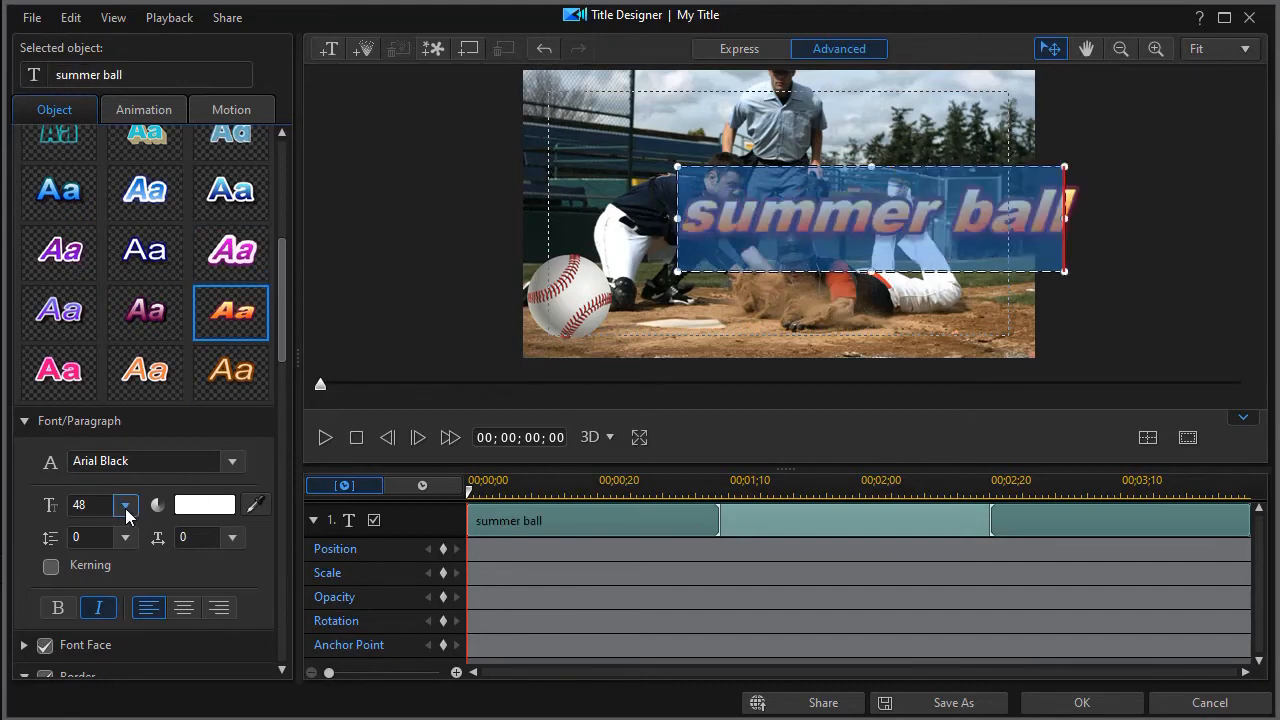
pyautogui.click(127, 514)
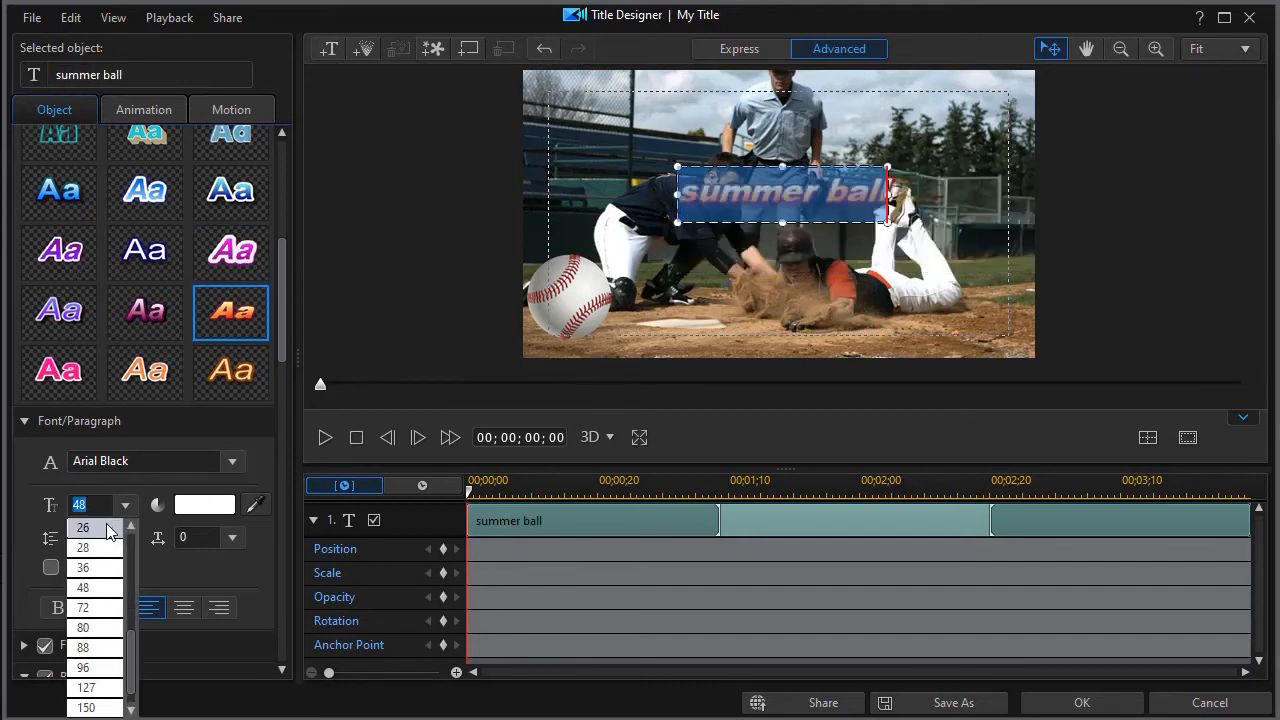
pyautogui.click(114, 529)
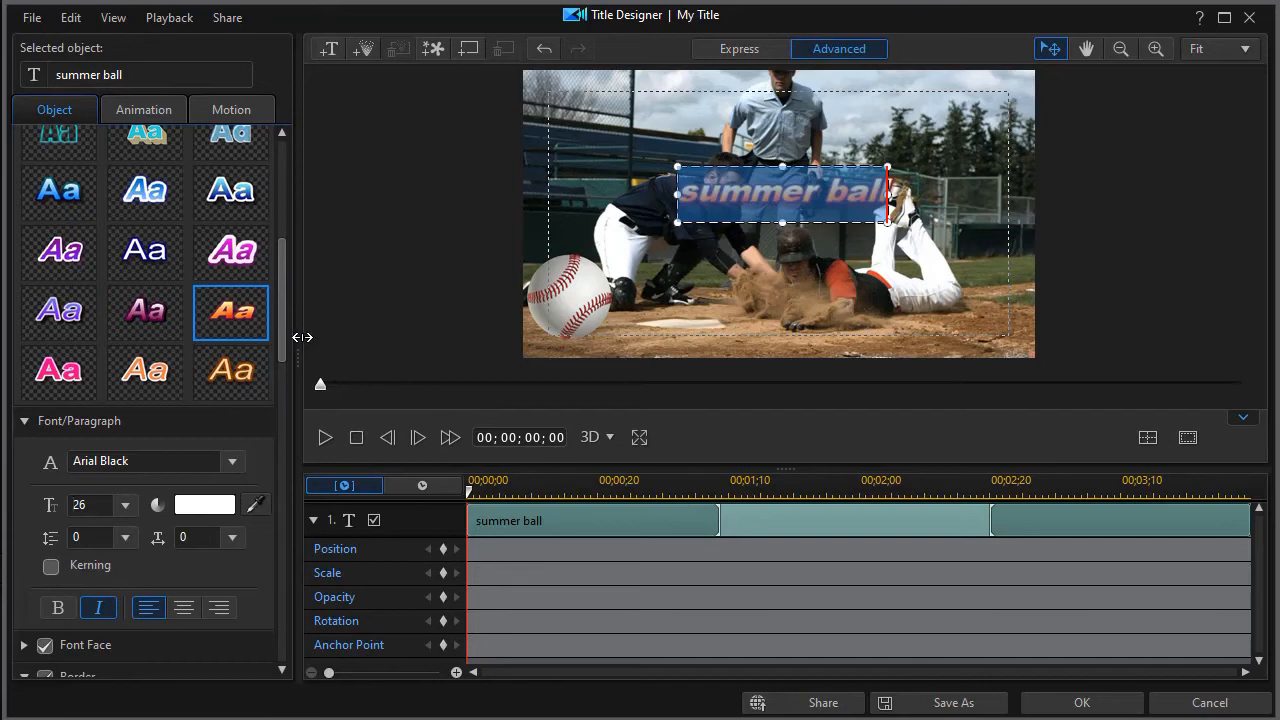
# Move the "summer ball" title just above the video frame and place its anchor point on the box's lower-right corner
pyautogui.moveTo(303, 335); pyautogui.dragTo(289, 334)
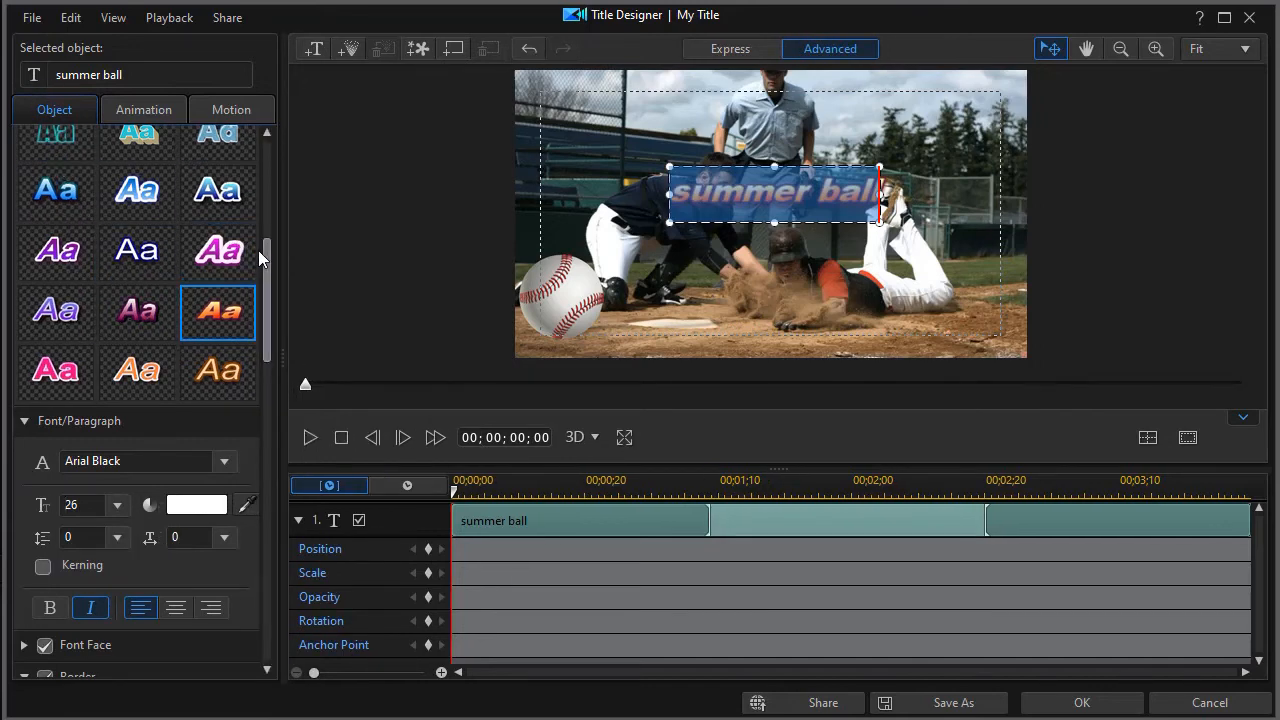
pyautogui.moveTo(262, 254); pyautogui.dragTo(188, 155)
pyautogui.click(27, 143)
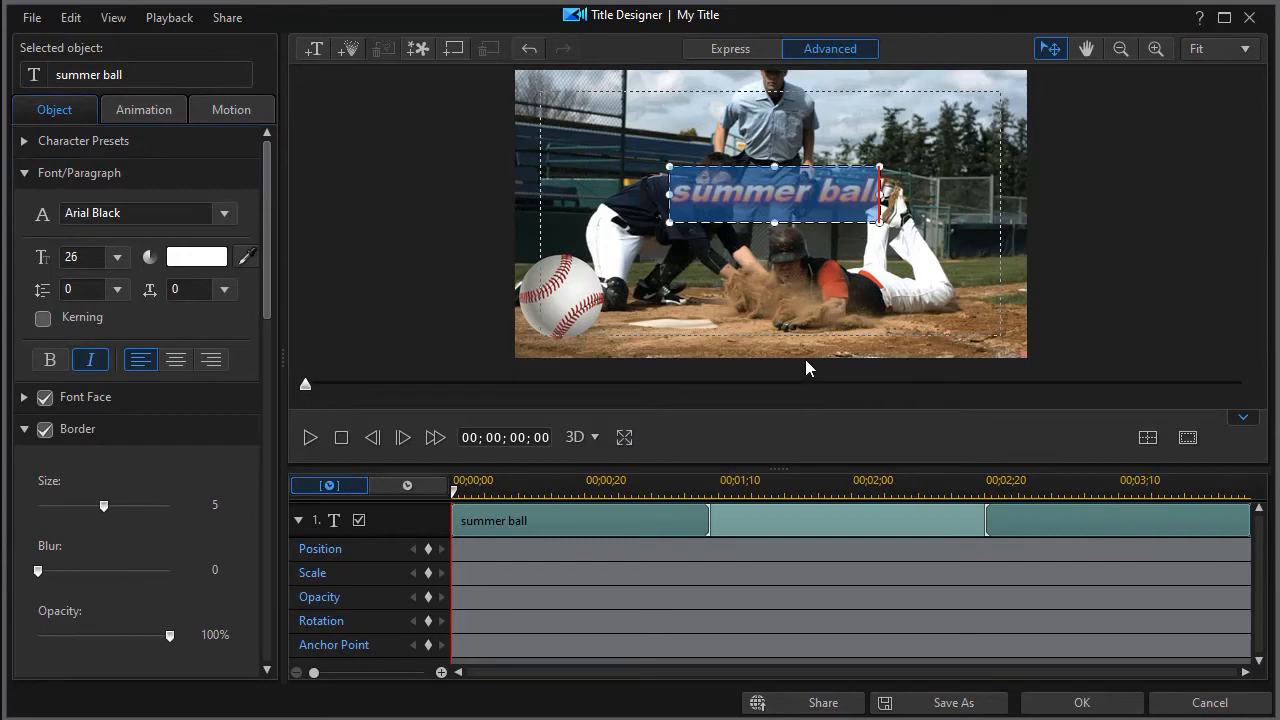
pyautogui.moveTo(266, 301); pyautogui.dragTo(262, 672)
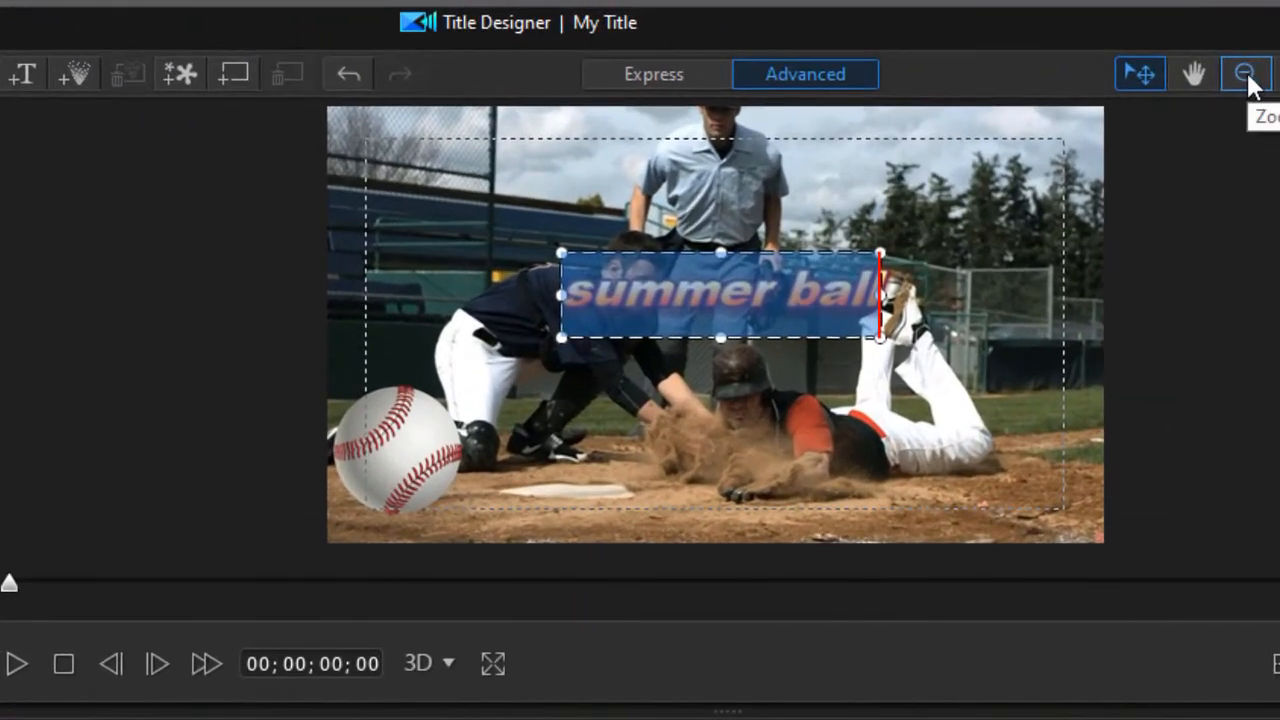
pyautogui.click(1247, 76)
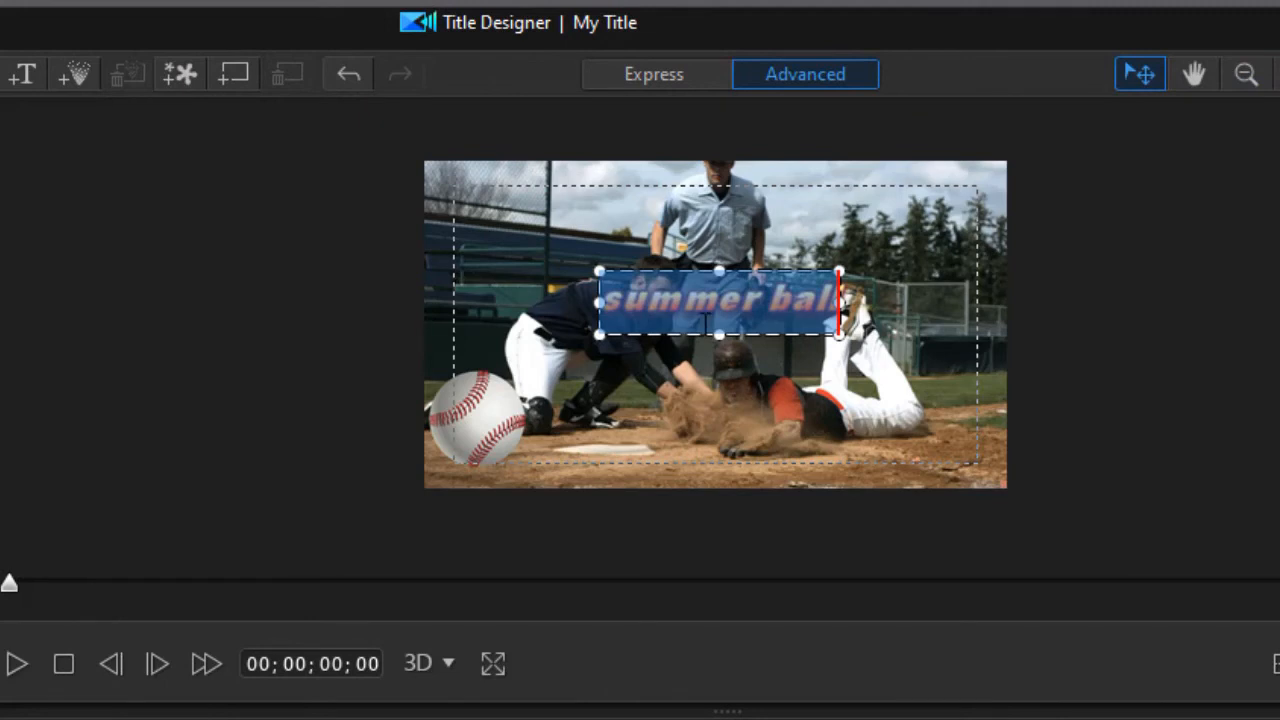
pyautogui.moveTo(674, 328); pyautogui.dragTo(630, 140)
pyautogui.scroll(1, 716, 325)
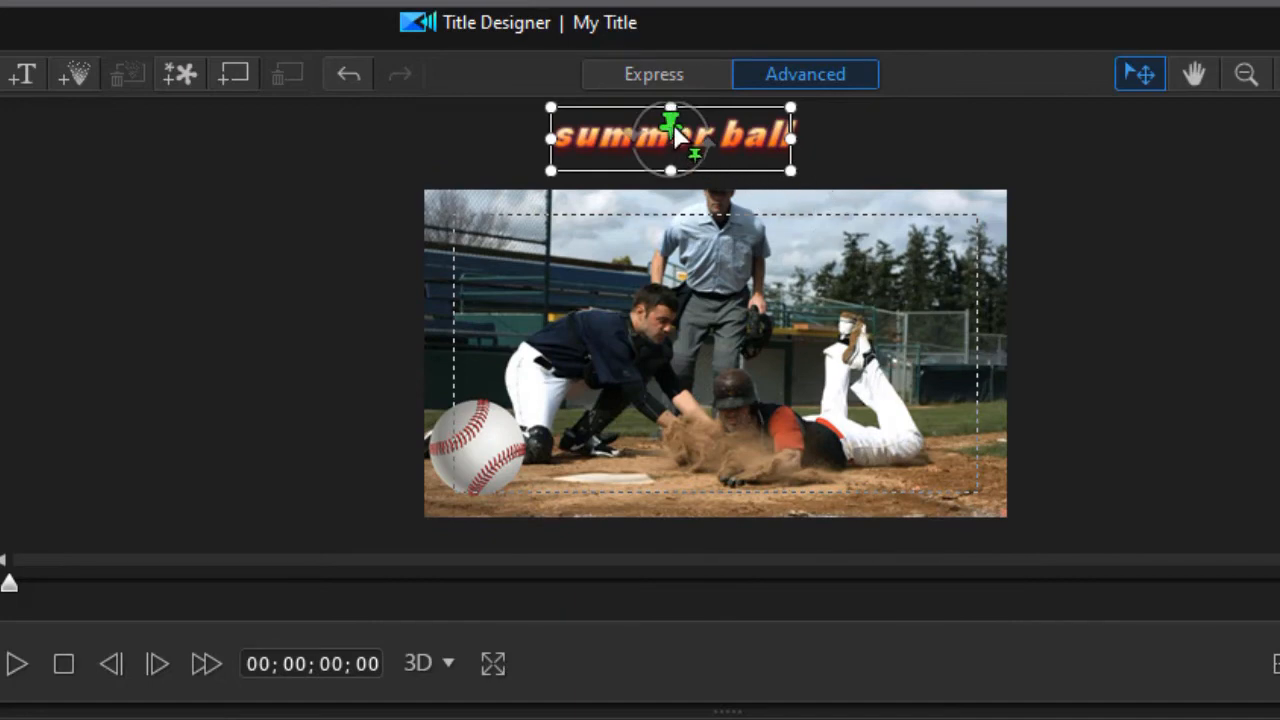
pyautogui.moveTo(675, 125); pyautogui.dragTo(791, 171)
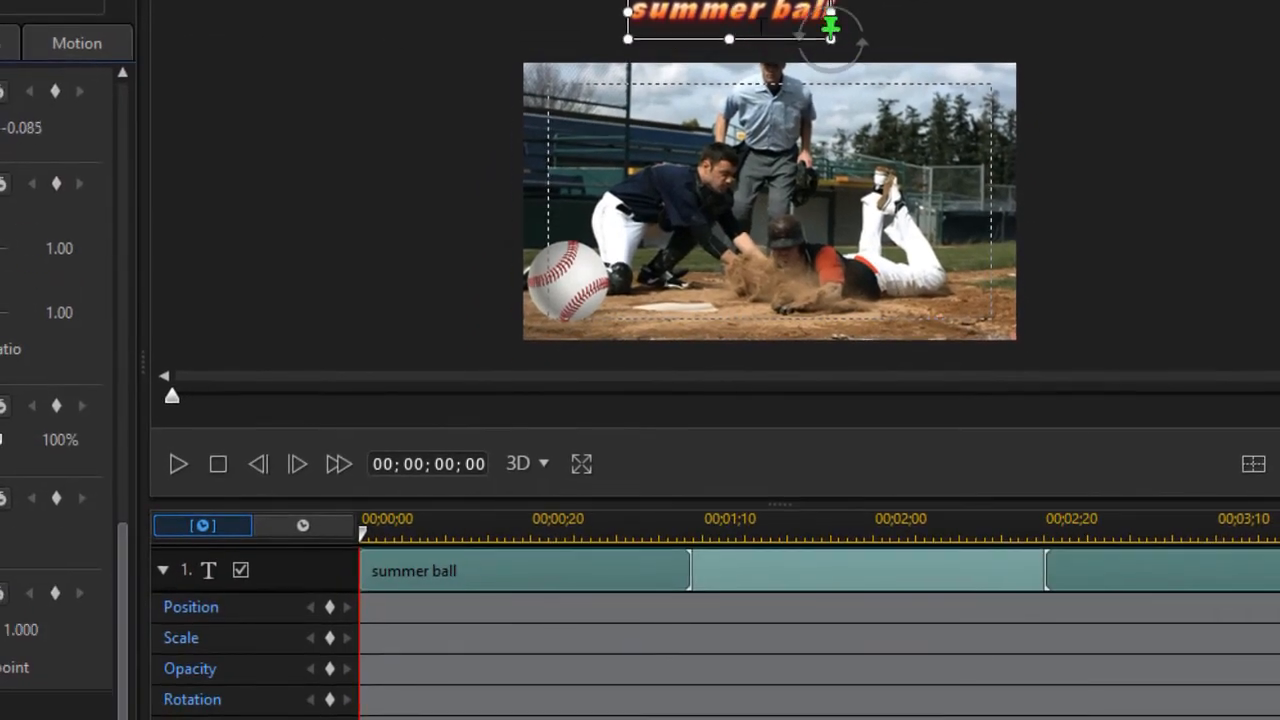
# Keyframe the title's position and rotation at 00;00;00;00 and rotate it to a steep clockwise tilt about its anchor point
pyautogui.click(329, 607)
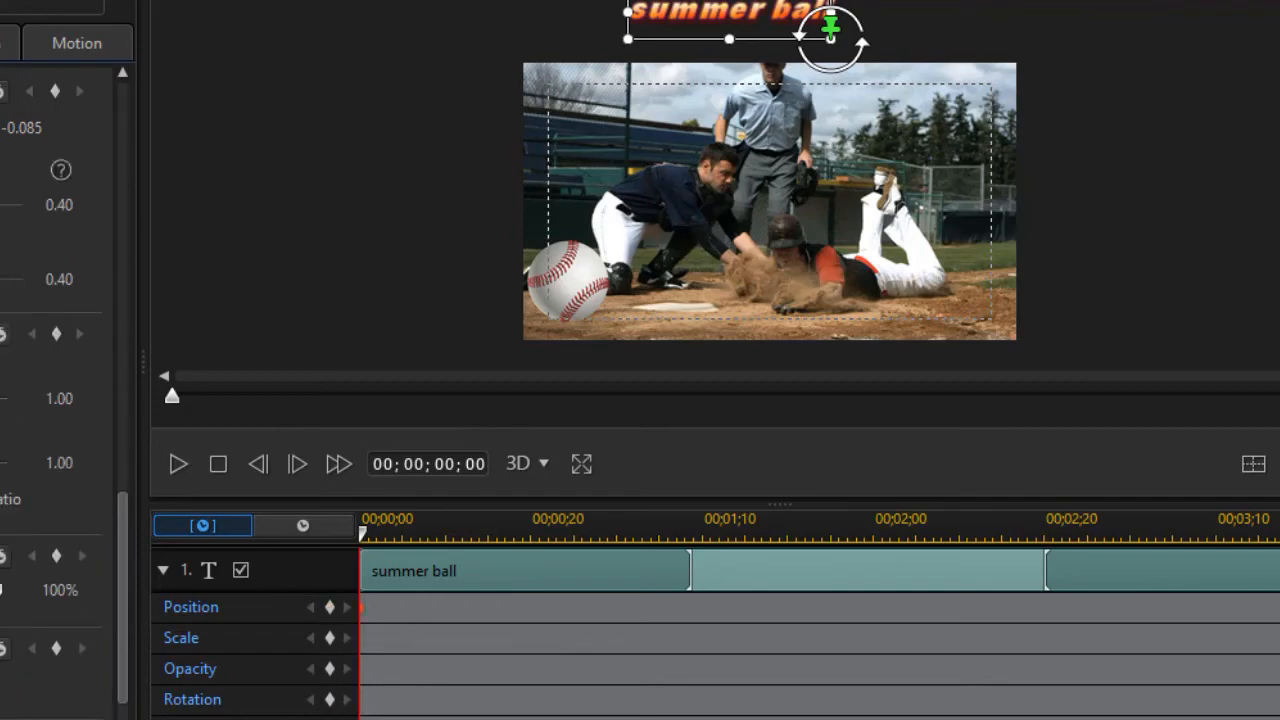
pyautogui.click(329, 699)
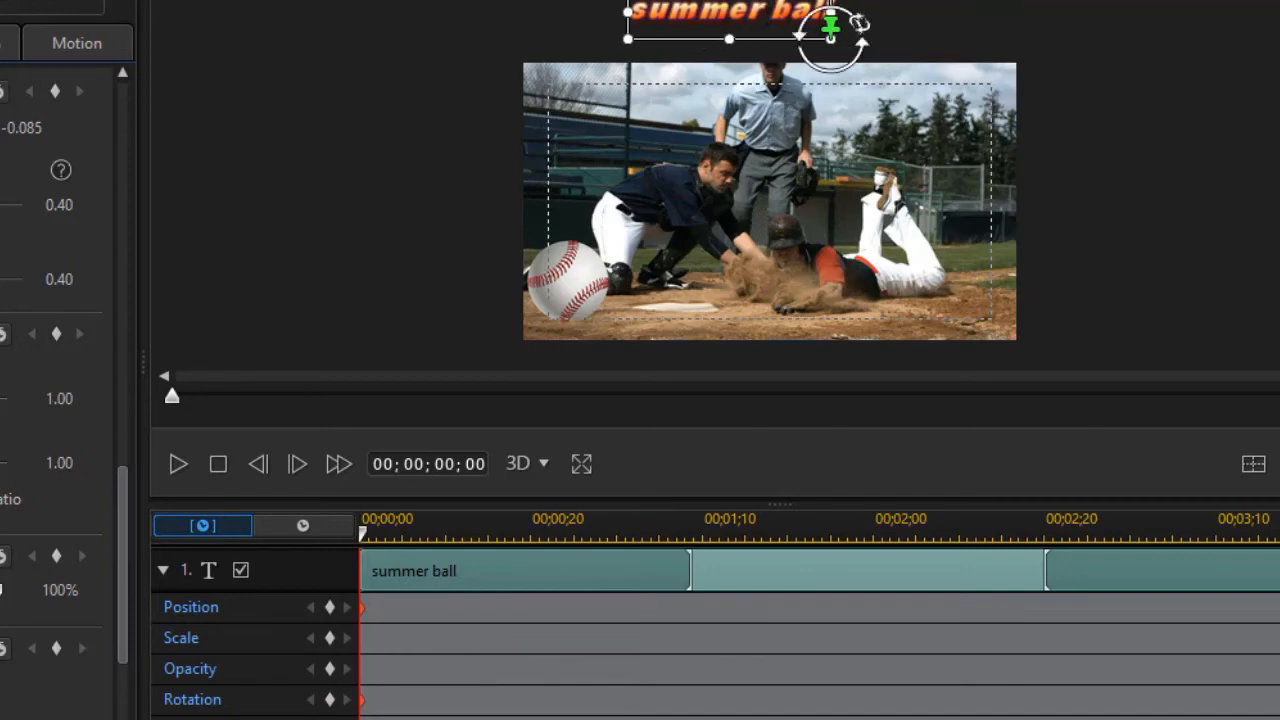
pyautogui.moveTo(831, 28); pyautogui.dragTo(842, 33)
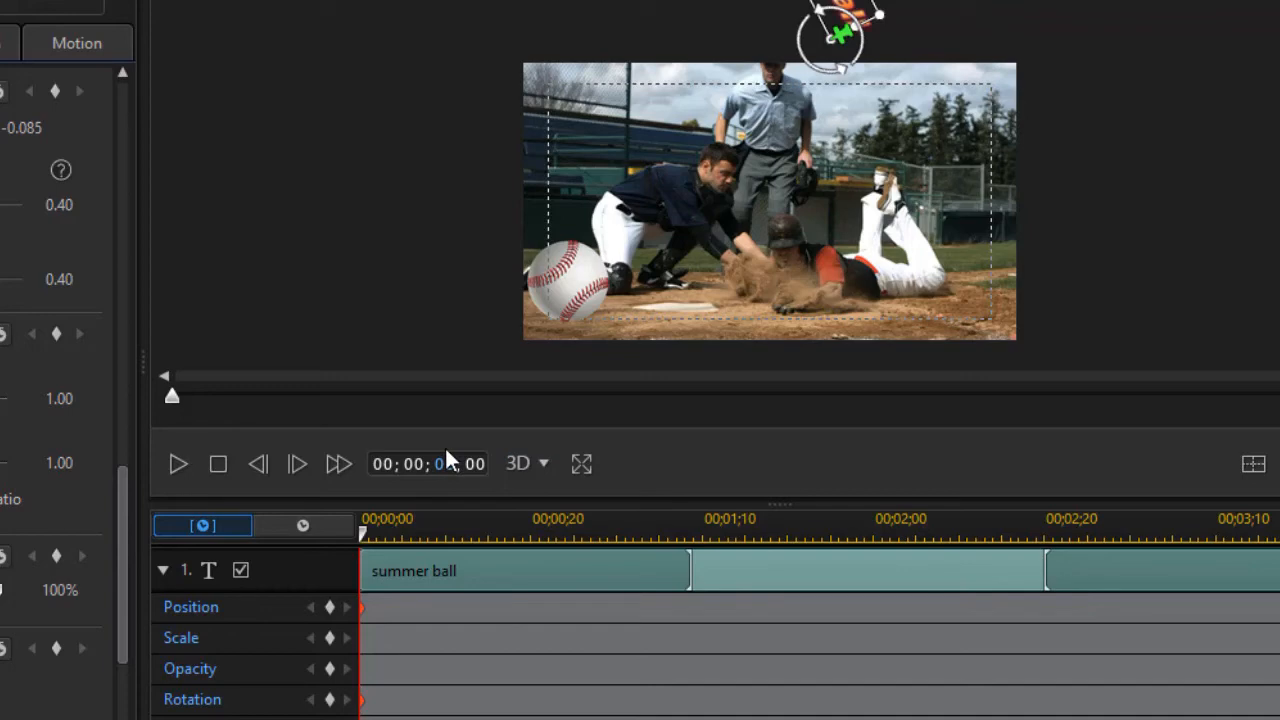
# At 00;00;02;00, move the "summer ball" title to the video frame's lower left at Y 0.925 and rotate it back to horizontal
pyautogui.press('Return')
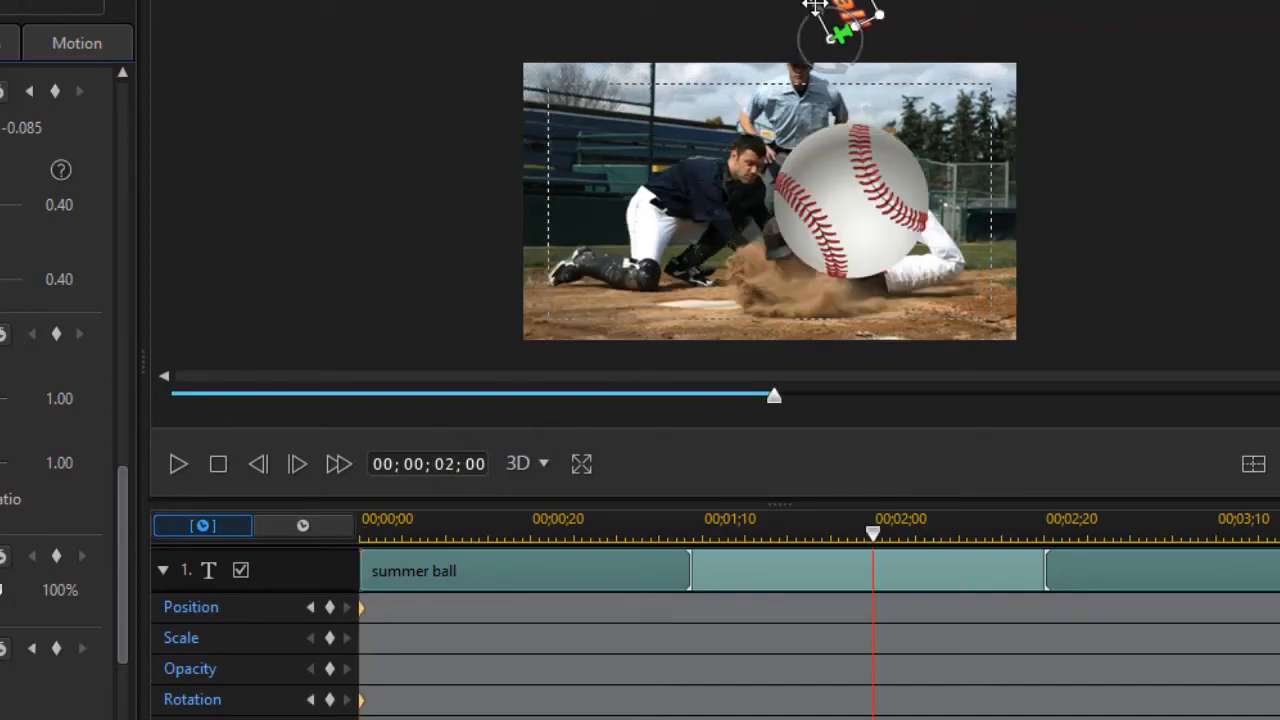
pyautogui.moveTo(806, 9); pyautogui.dragTo(792, 277)
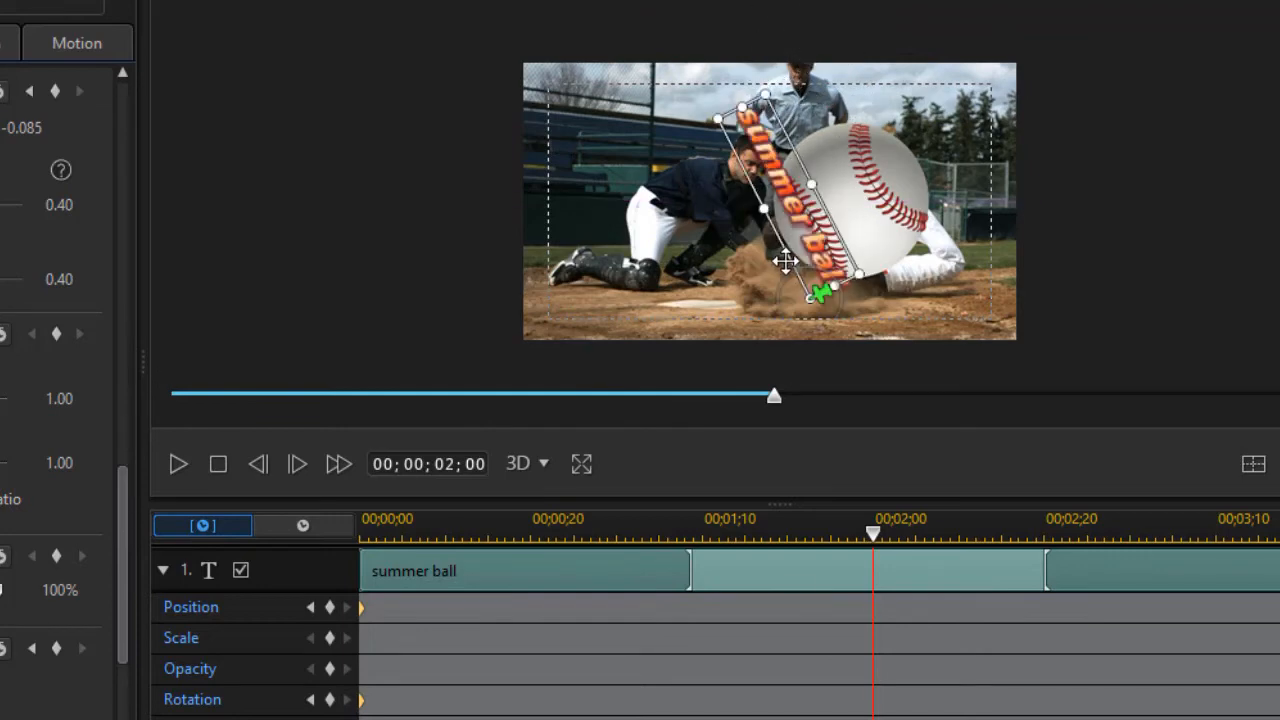
pyautogui.moveTo(781, 286); pyautogui.dragTo(818, 316)
pyautogui.moveTo(721, 321); pyautogui.dragTo(675, 340)
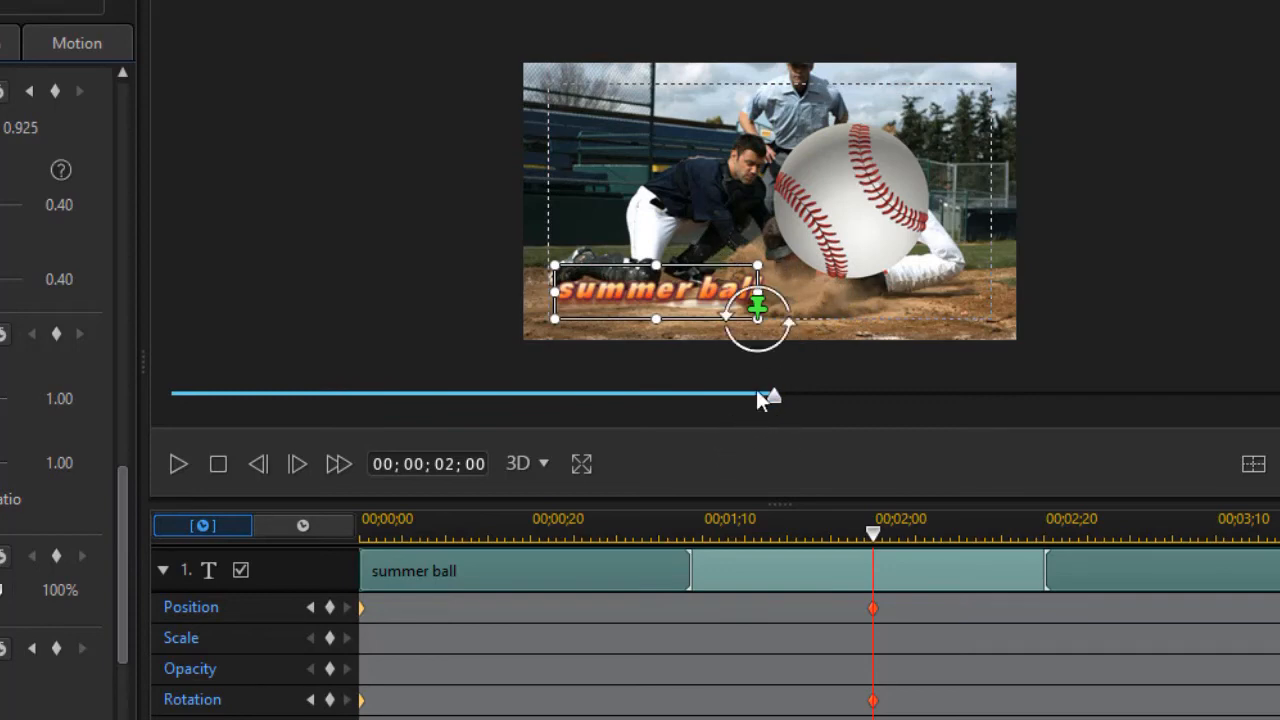
# Add a second text object reading "join now" with the playhead at 00;00;02;03
pyautogui.moveTo(878, 538); pyautogui.dragTo(897, 467)
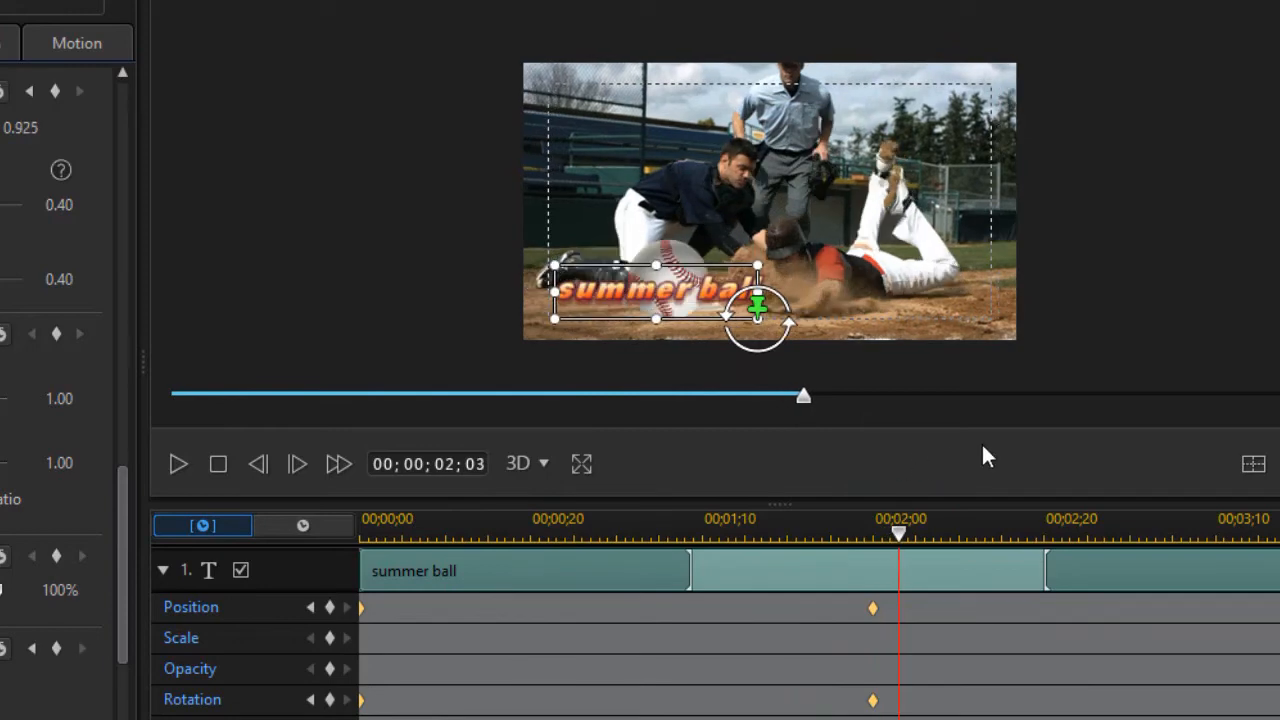
pyautogui.click(163, 569)
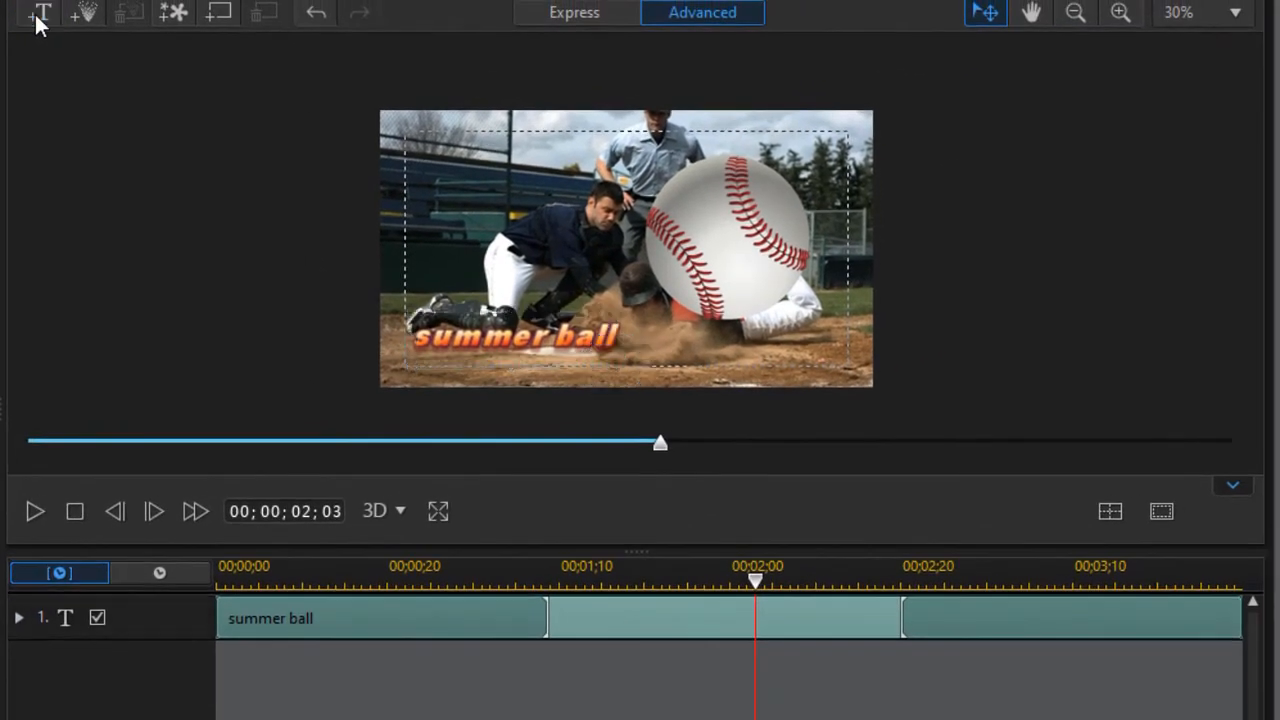
pyautogui.click(40, 12)
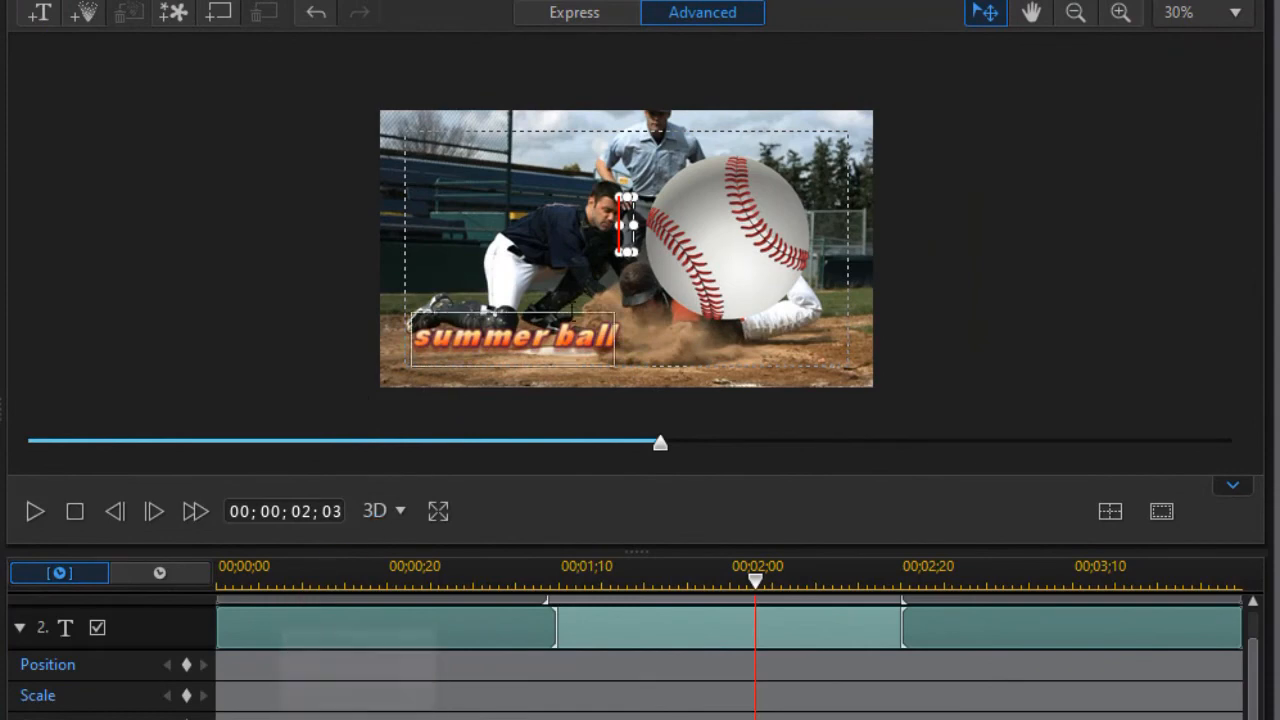
pyautogui.write('join no')
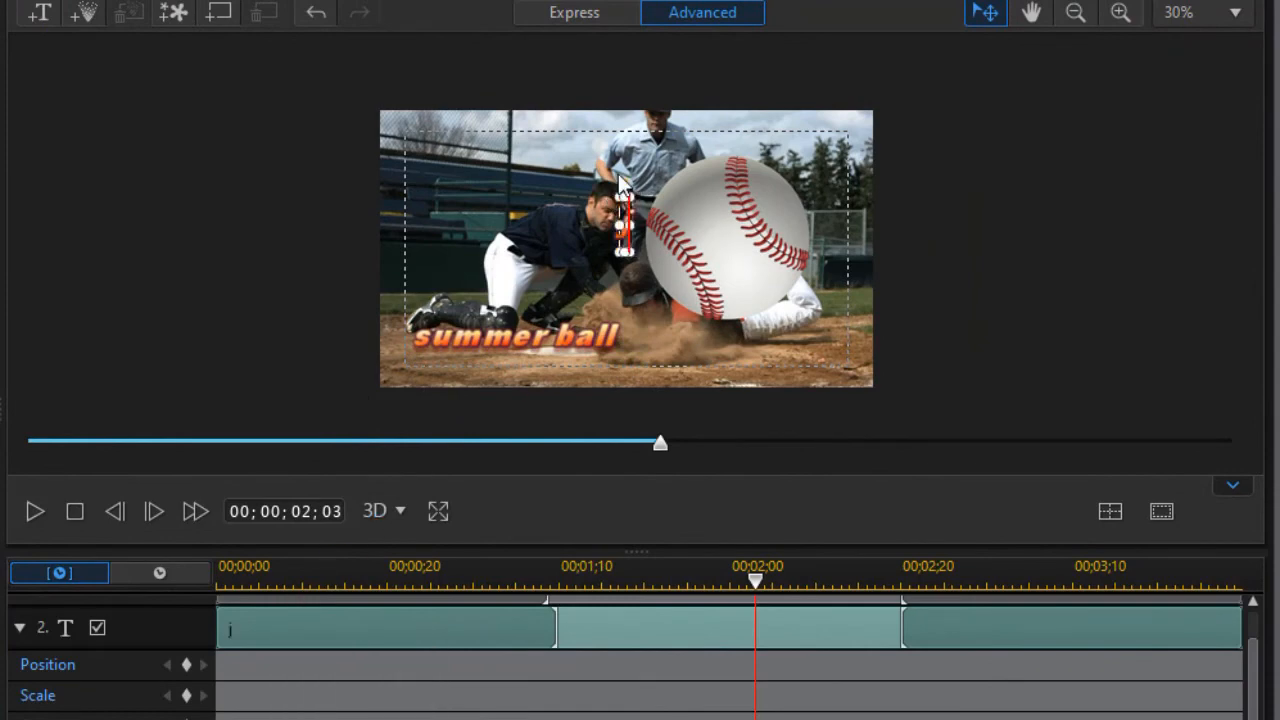
pyautogui.write('w')
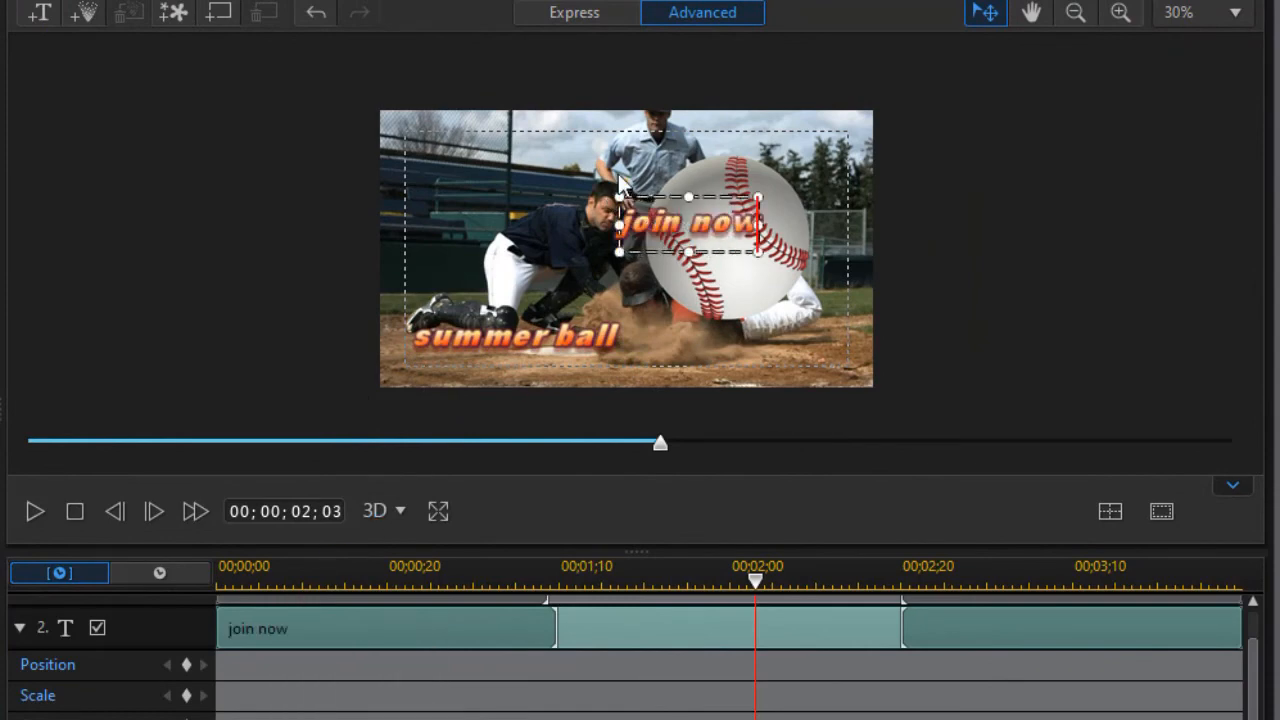
# Apply the upright black character preset with a white outline to the "join now" text
pyautogui.hotkey('ctrl', 'a')
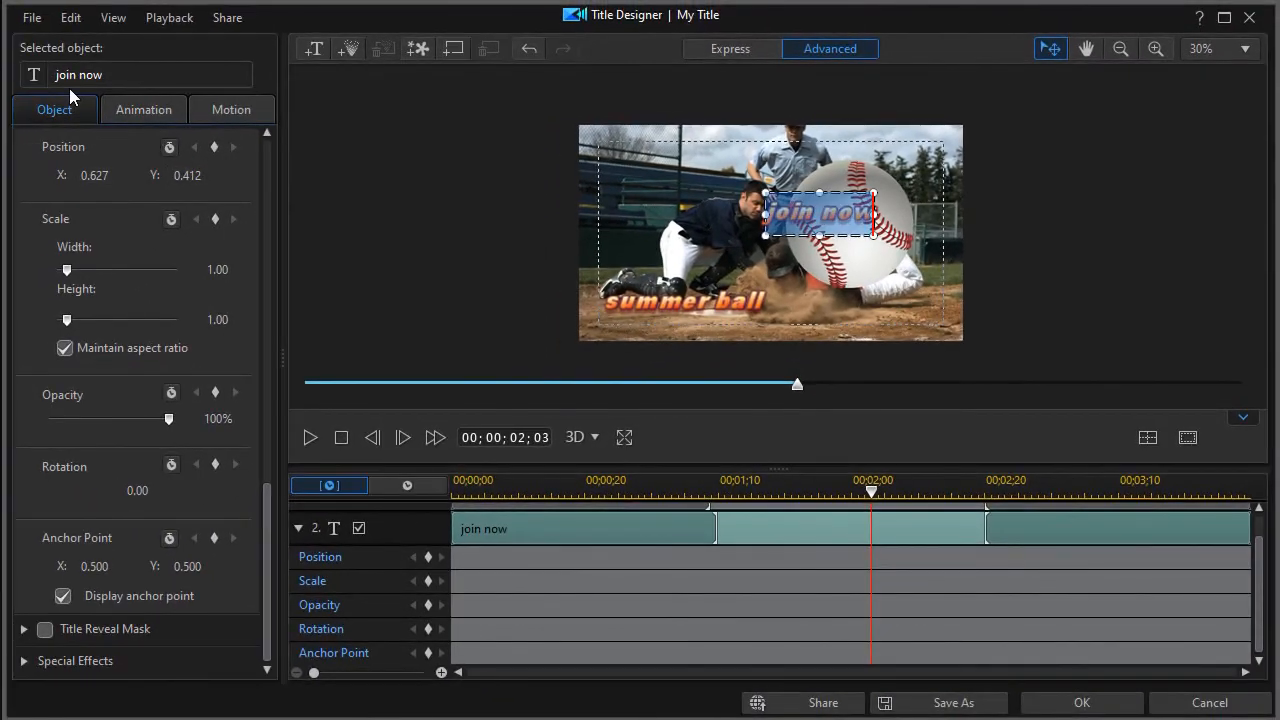
pyautogui.moveTo(267, 600); pyautogui.dragTo(258, 100)
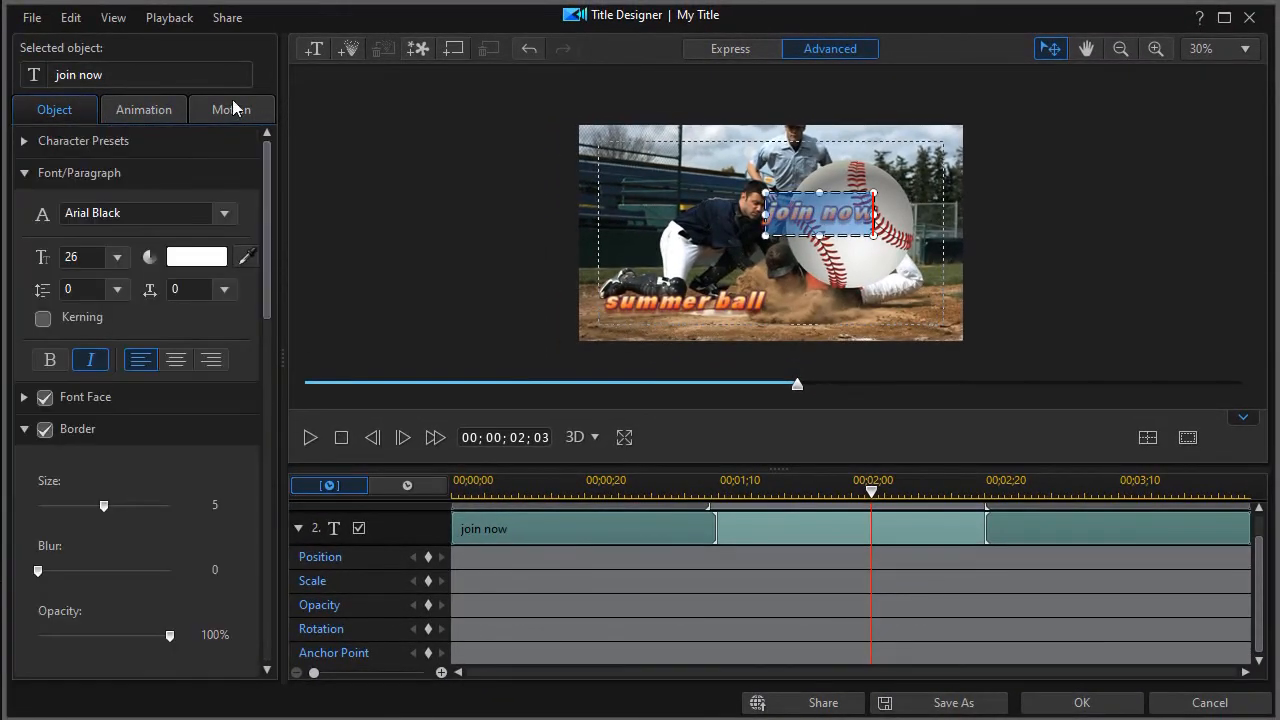
pyautogui.click(26, 142)
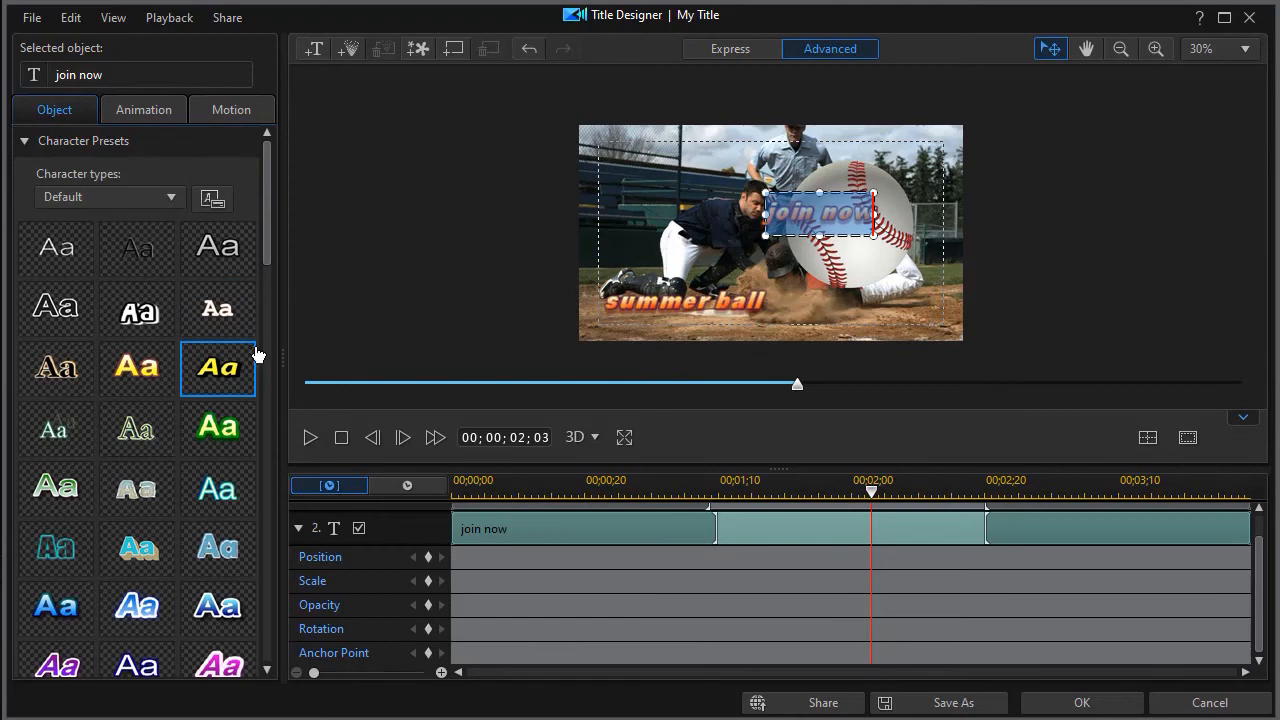
pyautogui.click(57, 308)
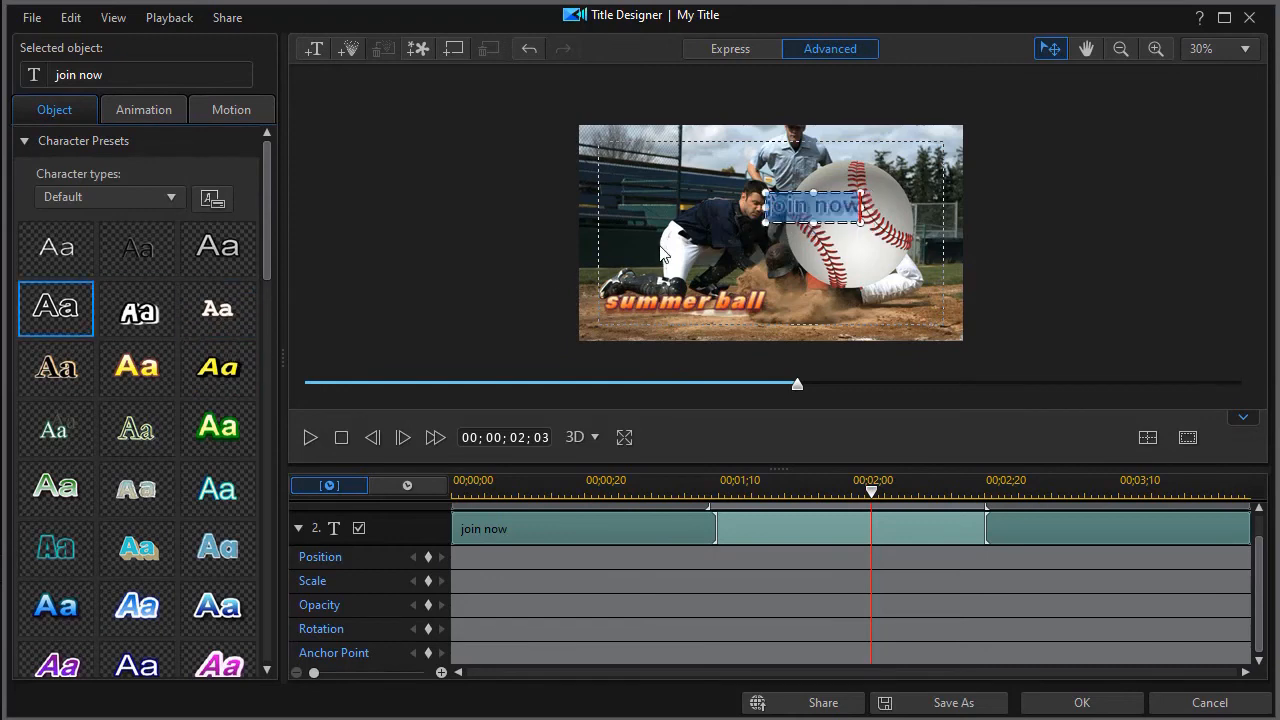
# Move "join now" onto the baseball, trim its start to 00;00;02;07 and apply the title changes
pyautogui.click(833, 188)
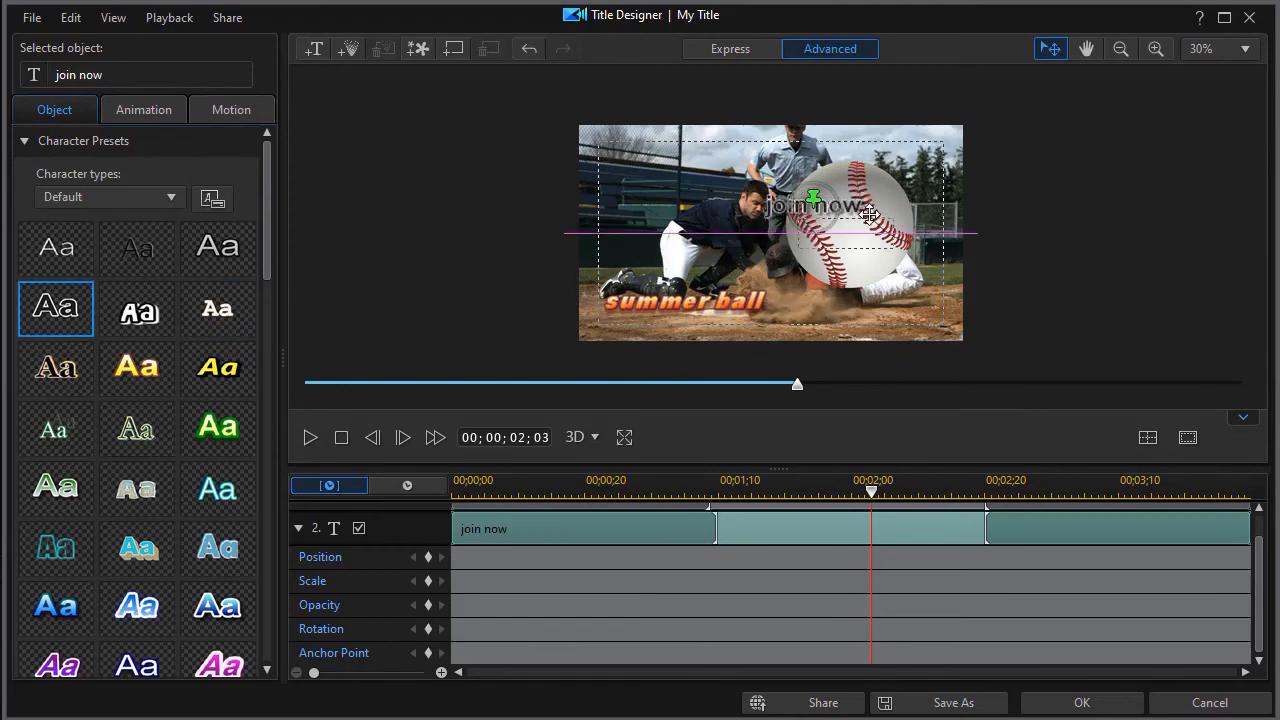
pyautogui.moveTo(872, 208); pyautogui.dragTo(902, 224)
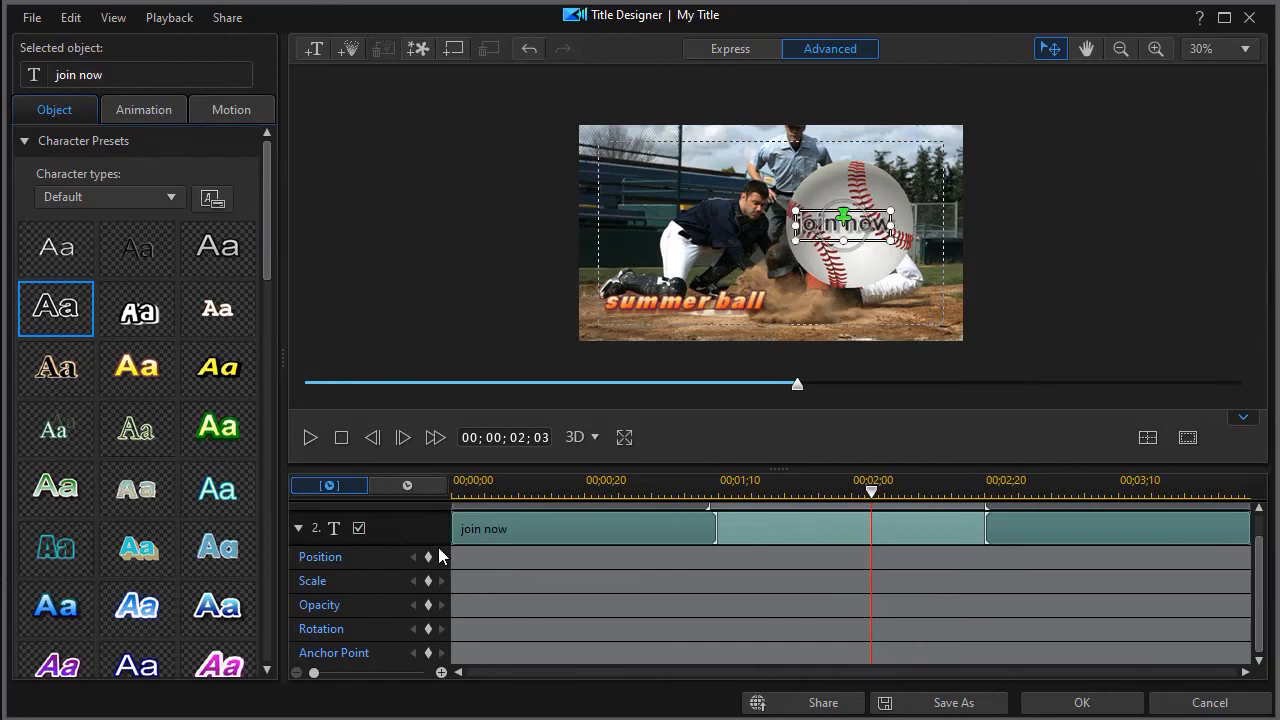
pyautogui.moveTo(453, 528); pyautogui.dragTo(898, 490)
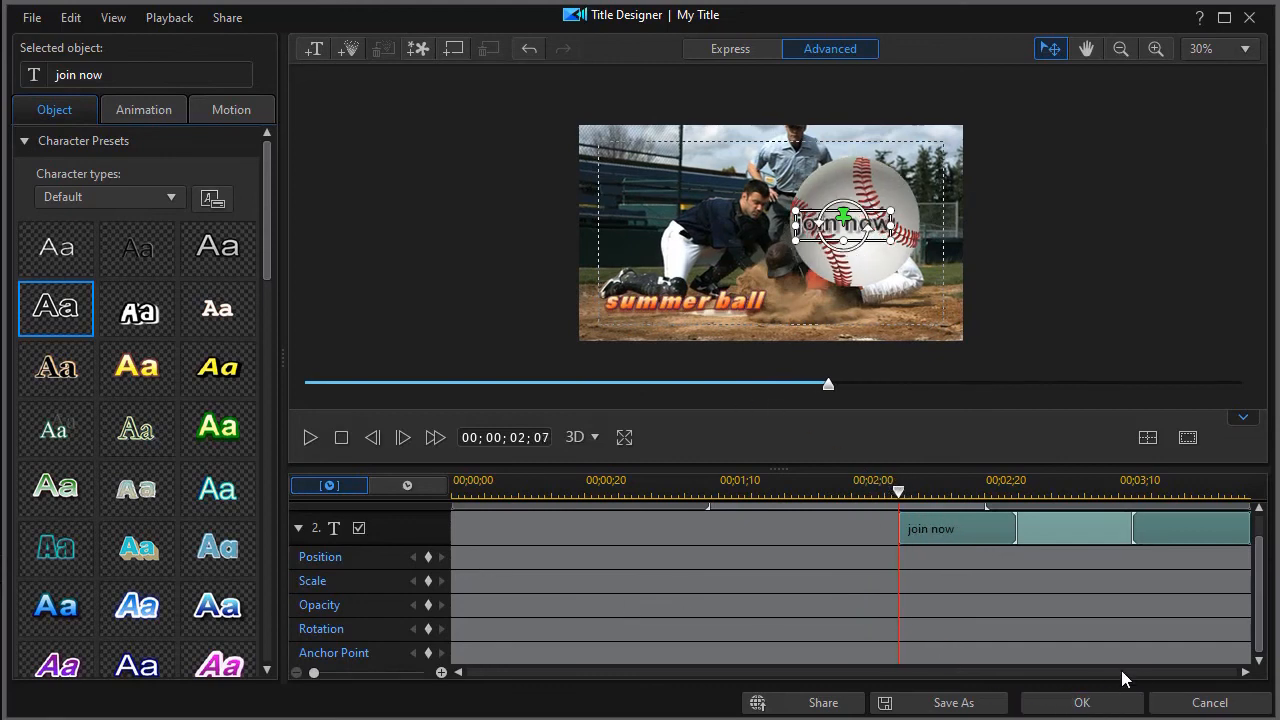
pyautogui.click(1082, 703)
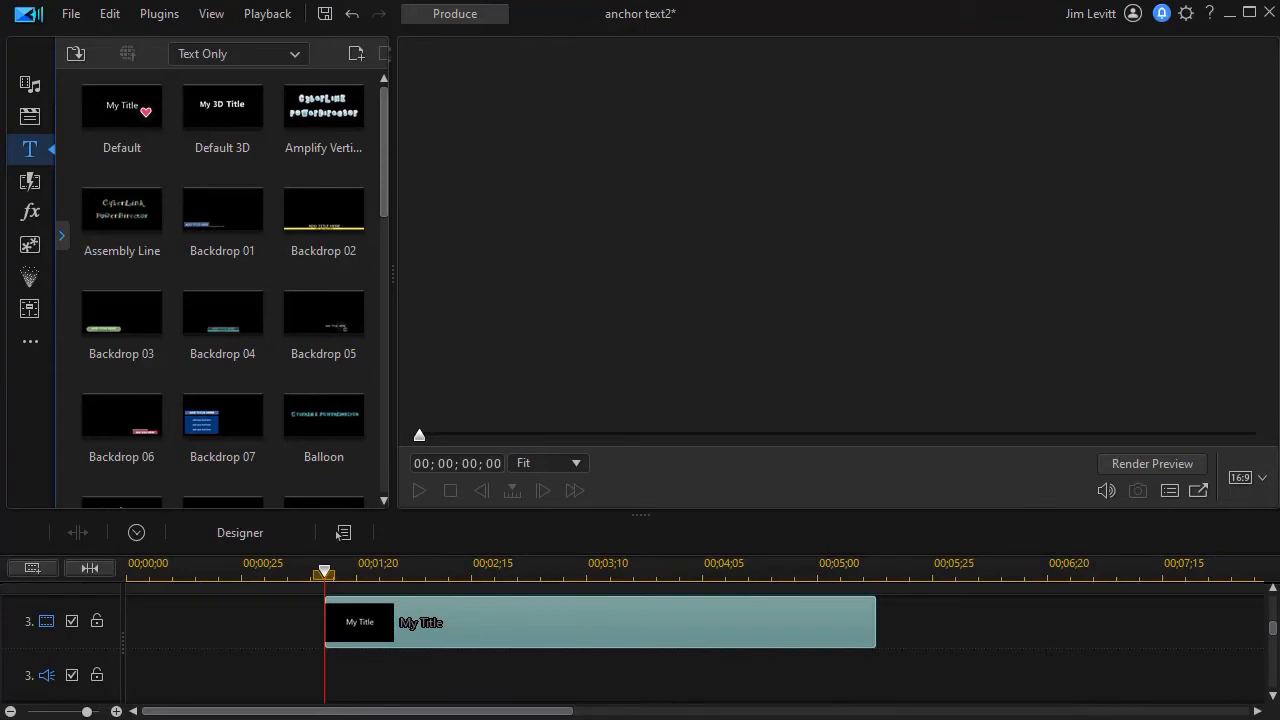